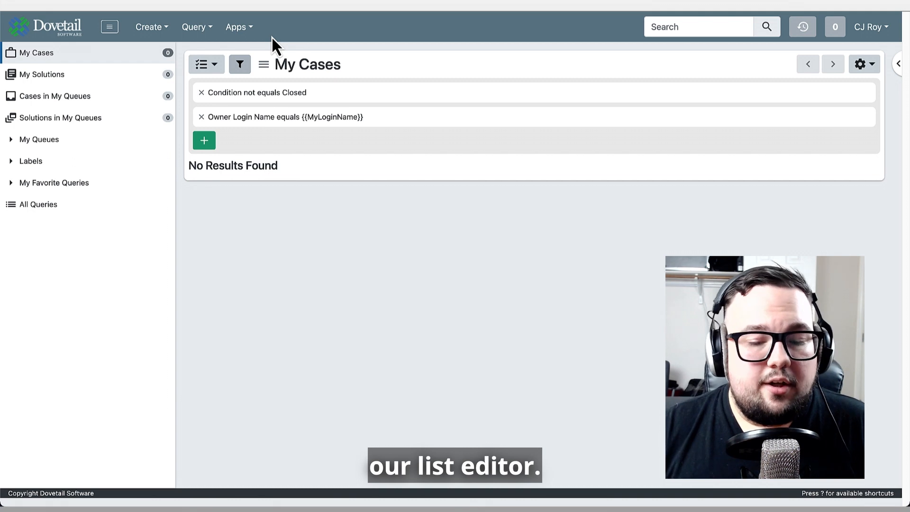
# Open the List Editor in Setup and load the EmployeeTags list by searching for "tags"
pyautogui.click(233, 28)
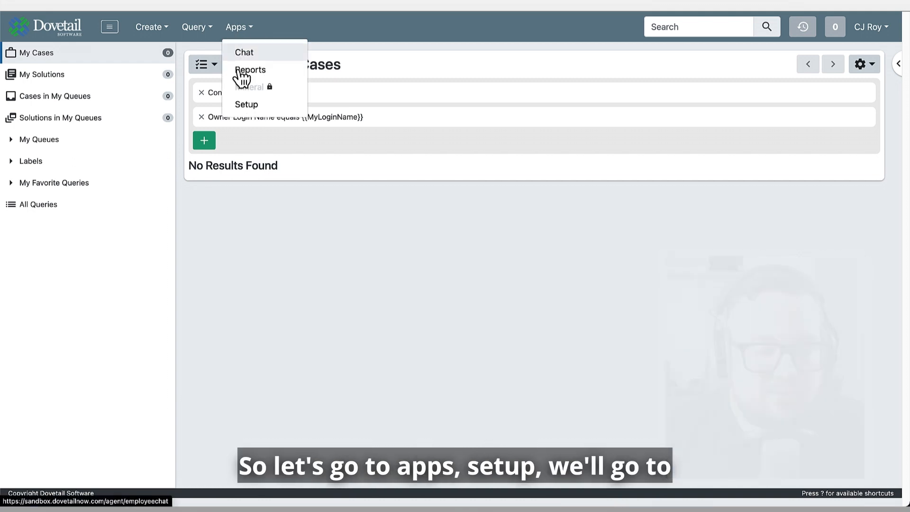
pyautogui.click(252, 118)
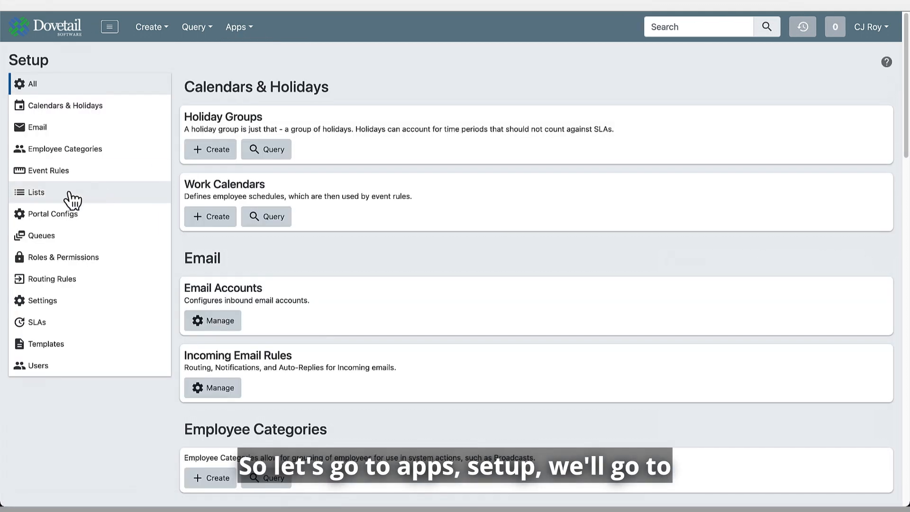
pyautogui.click(69, 192)
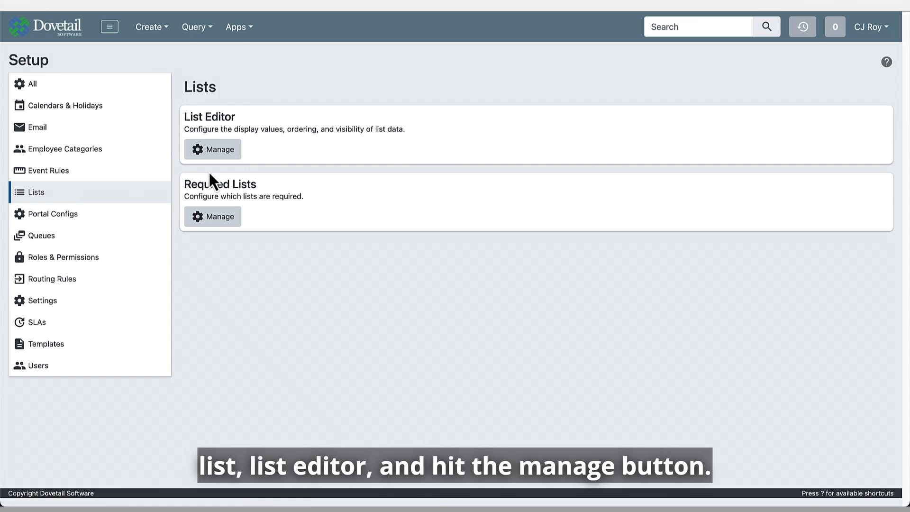
pyautogui.click(229, 153)
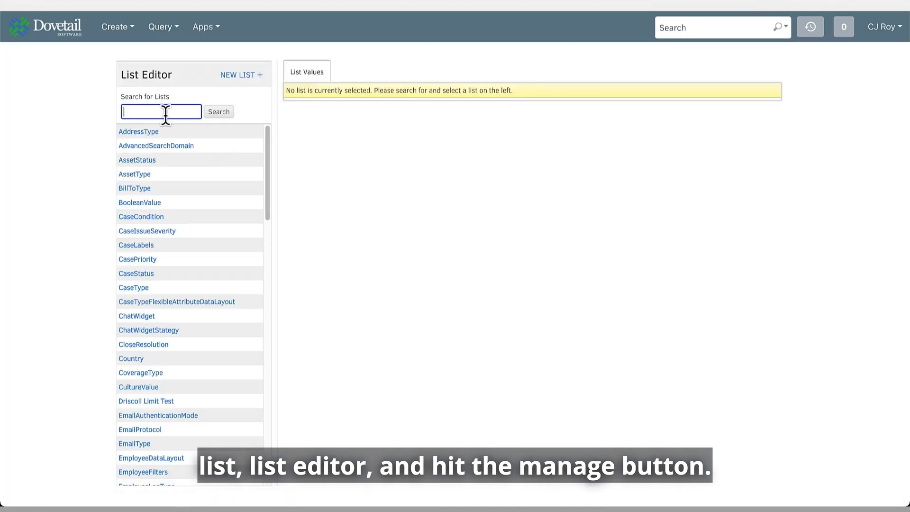
pyautogui.write('tags')
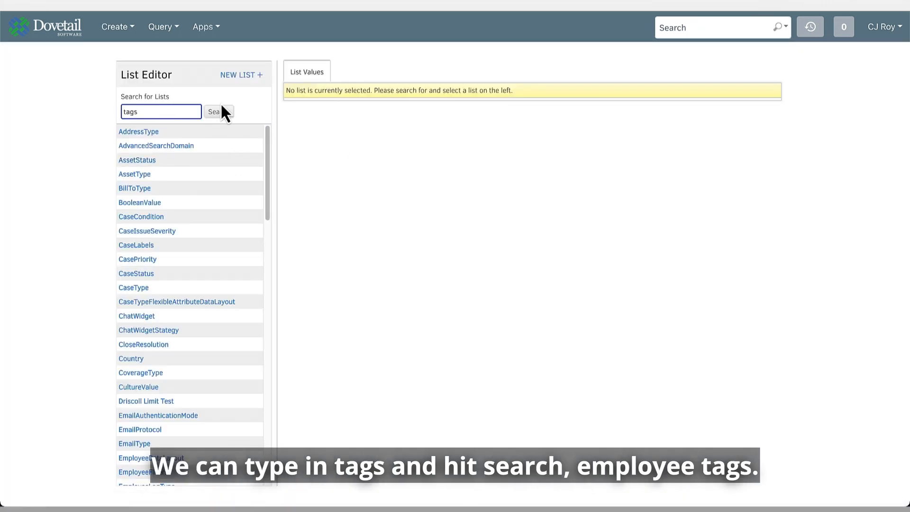
pyautogui.click(221, 111)
pyautogui.click(145, 156)
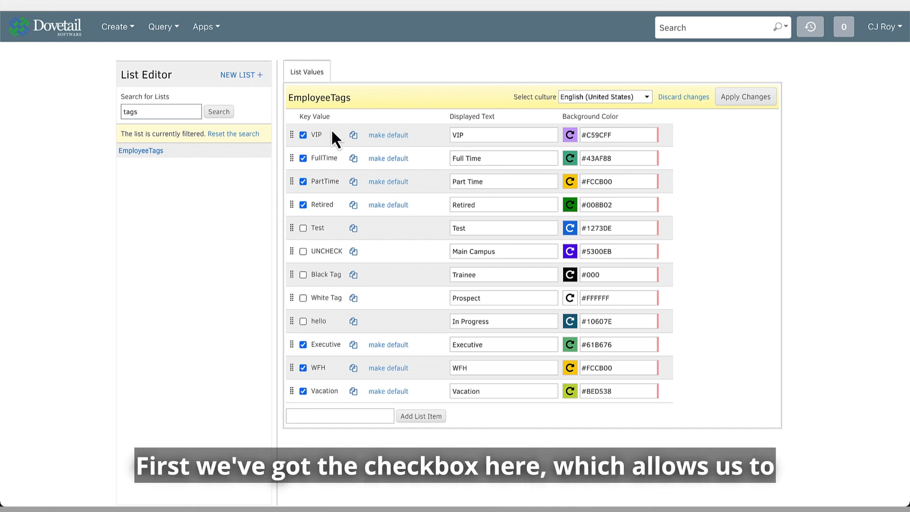
pyautogui.click(303, 135)
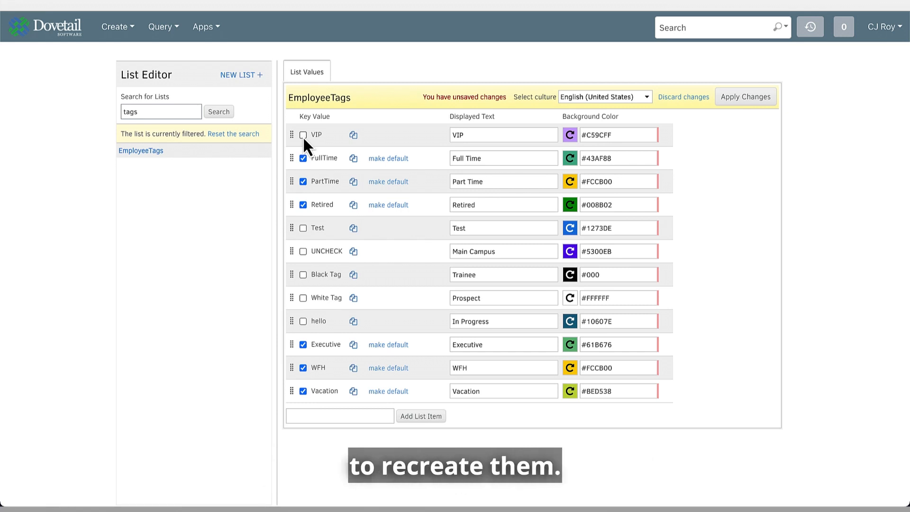
pyautogui.click(302, 135)
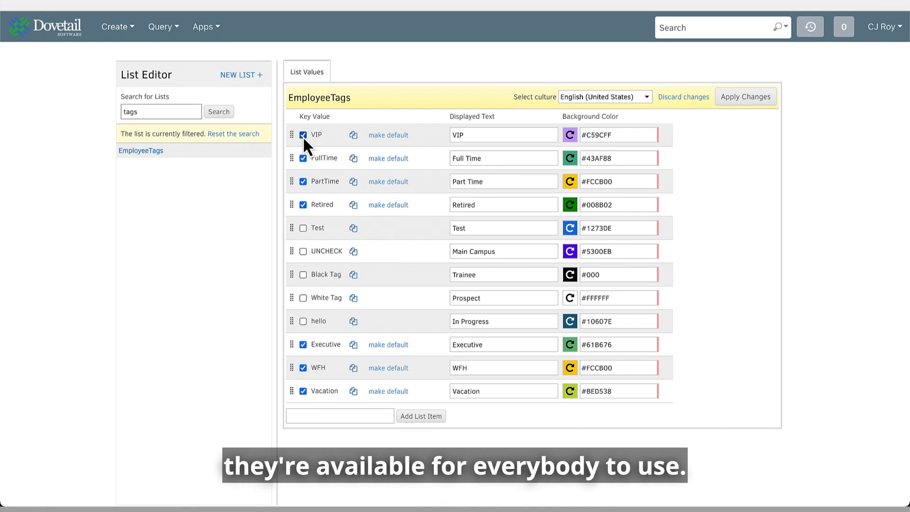
pyautogui.click(483, 134)
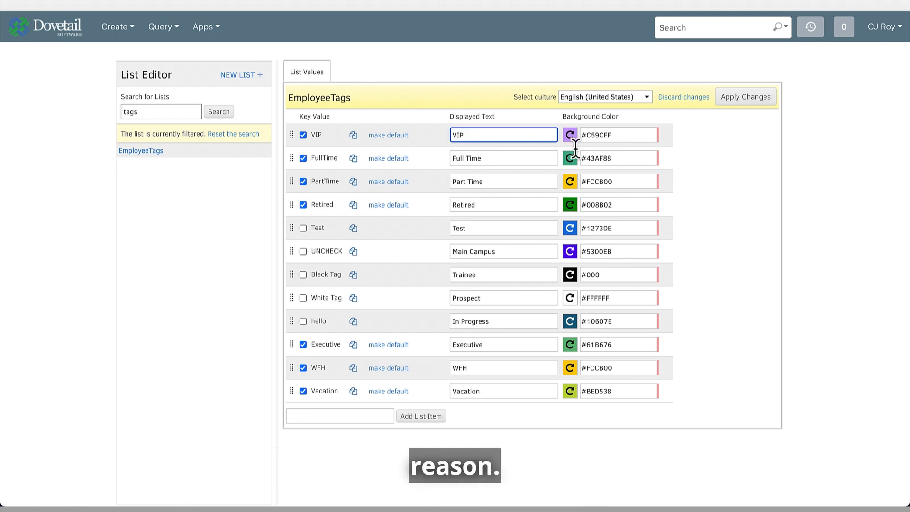
pyautogui.click(714, 175)
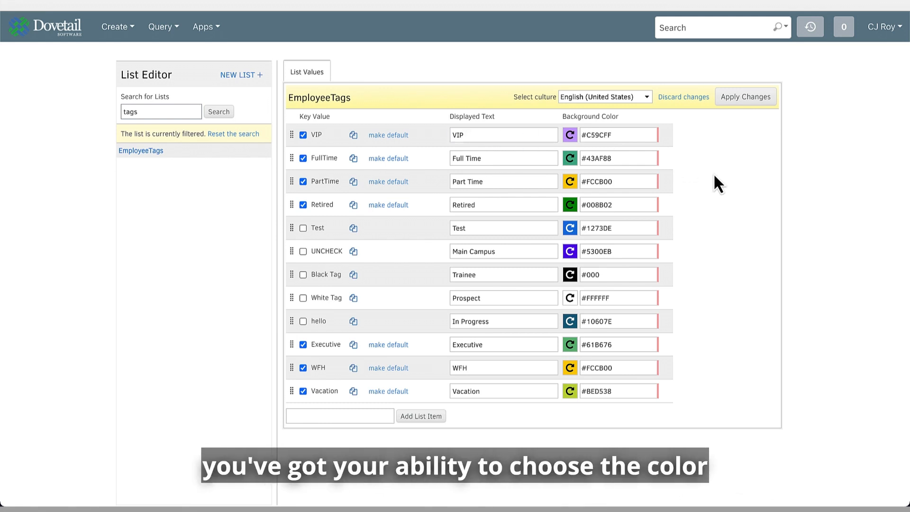
# Try the preset green #008B02 and the preset red #B80000 as the VIP tag's background color
pyautogui.click(622, 133)
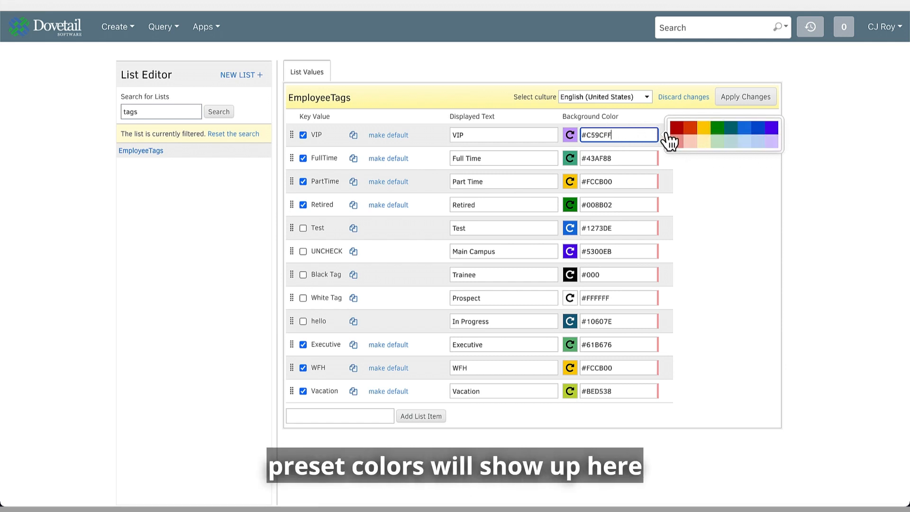
pyautogui.click(717, 137)
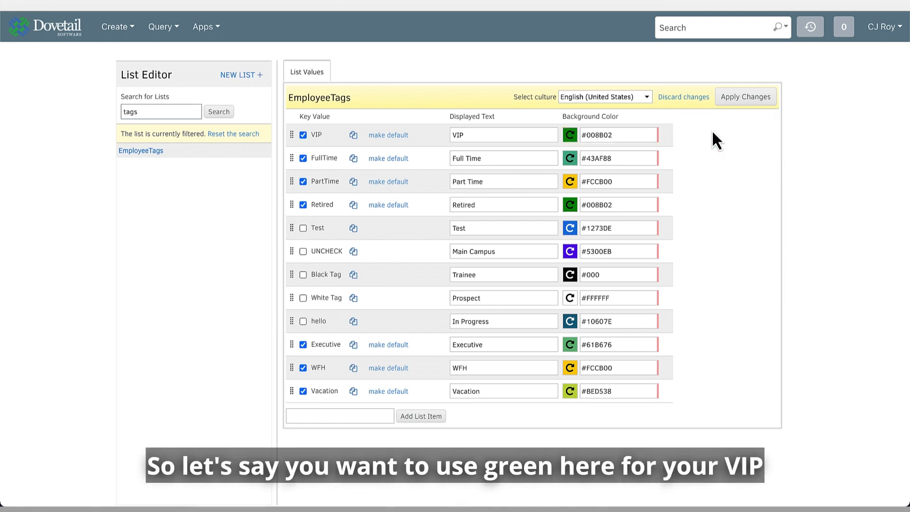
pyautogui.click(629, 136)
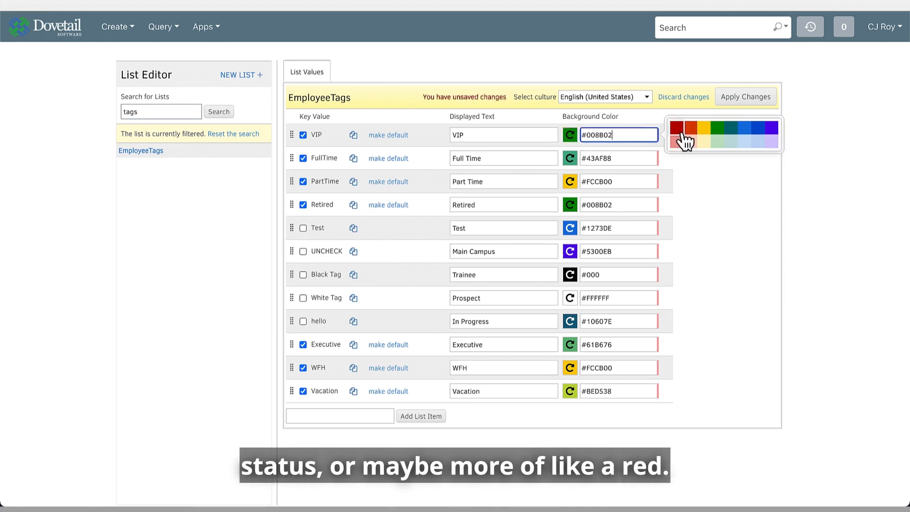
pyautogui.click(683, 137)
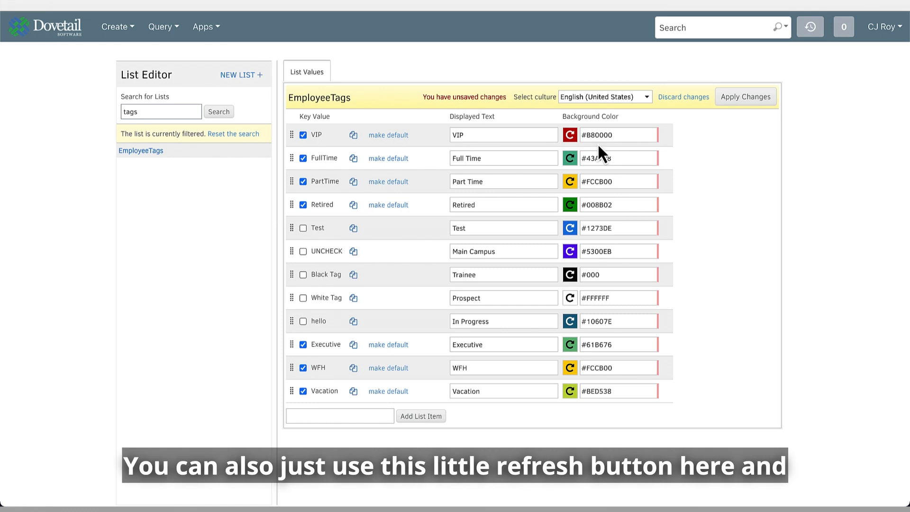
# Generate new random background colors for the VIP tag, settling on the light teal #92DDCA
pyautogui.click(569, 137)
pyautogui.click(567, 137)
pyautogui.click(568, 137)
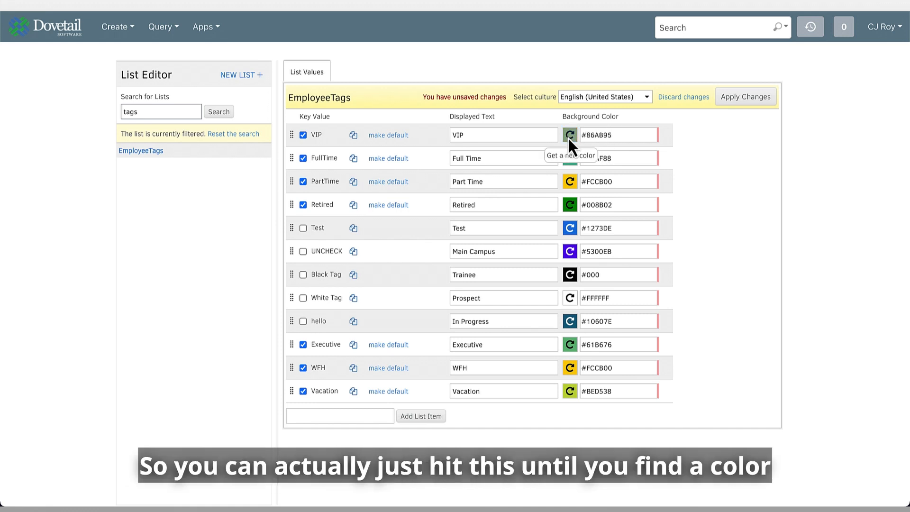
pyautogui.click(567, 137)
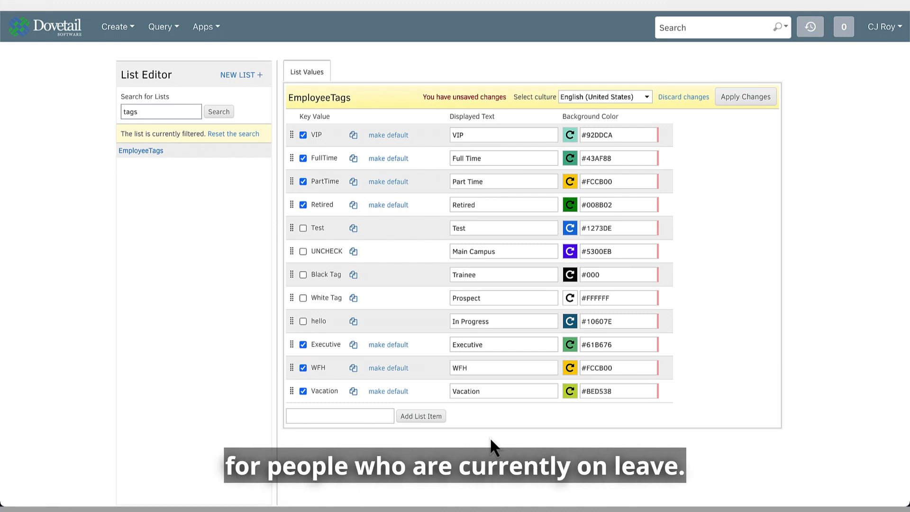
# Add an "On Leave" item with the light green background #C1E1C5 to the list and apply the changes
pyautogui.click(379, 410)
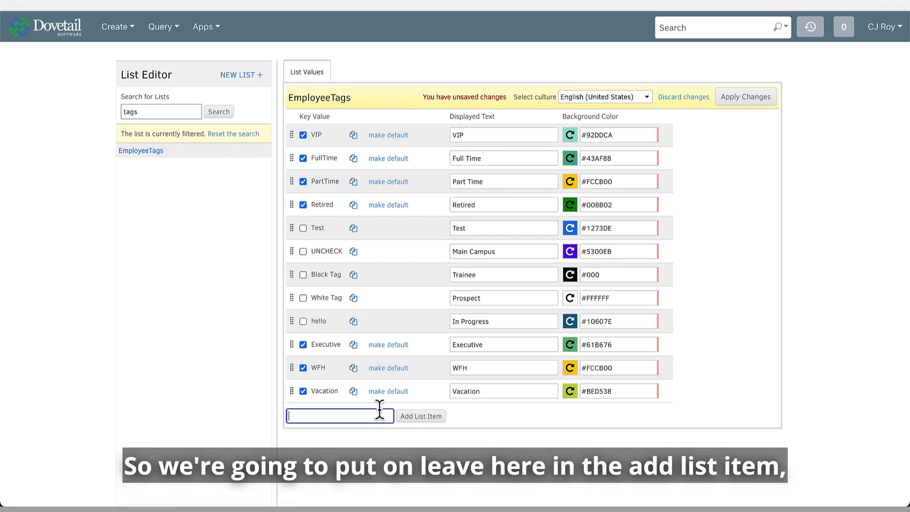
pyautogui.write('On Leave')
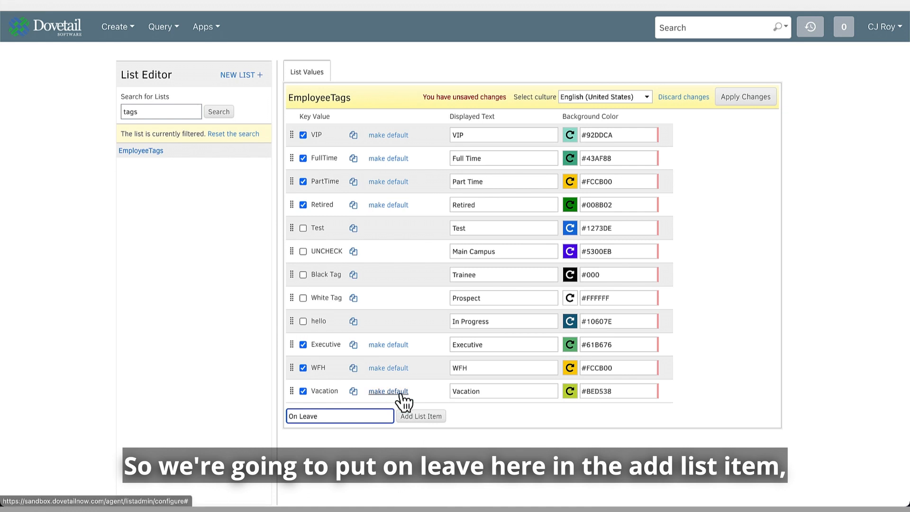
pyautogui.click(416, 417)
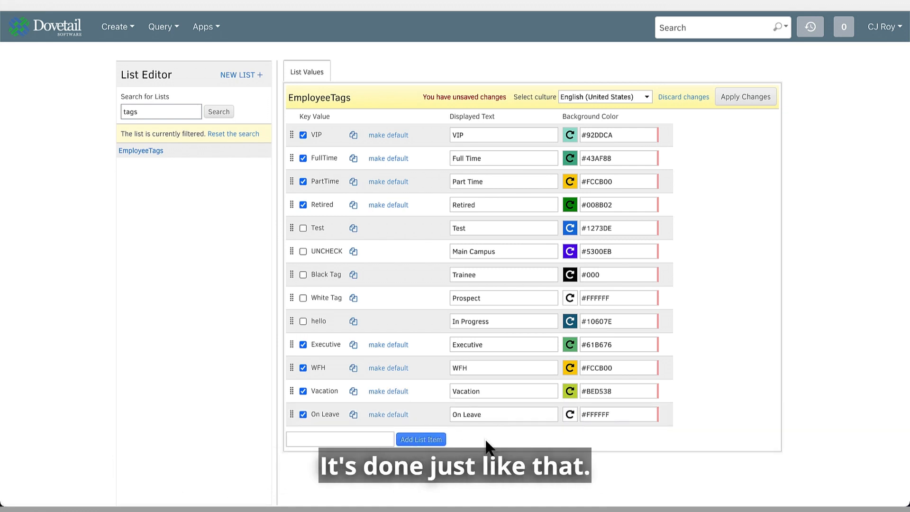
pyautogui.click(597, 415)
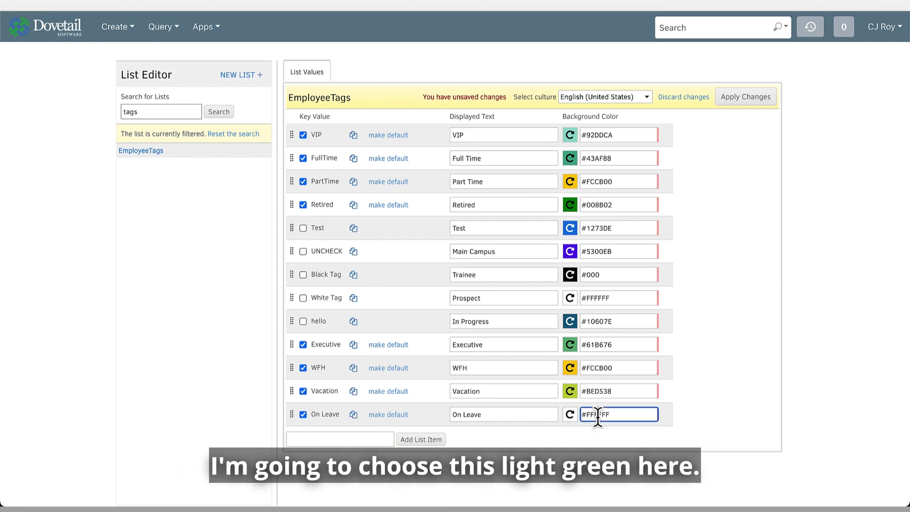
pyautogui.click(718, 420)
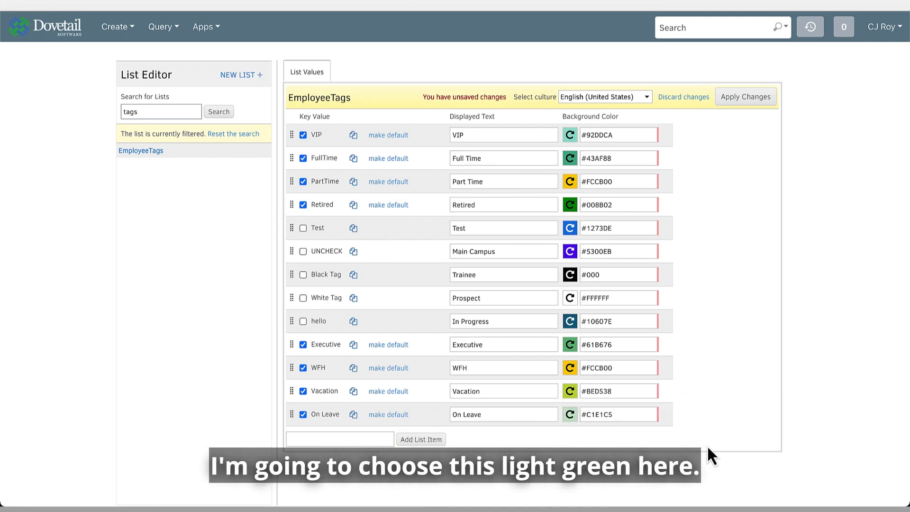
pyautogui.click(752, 95)
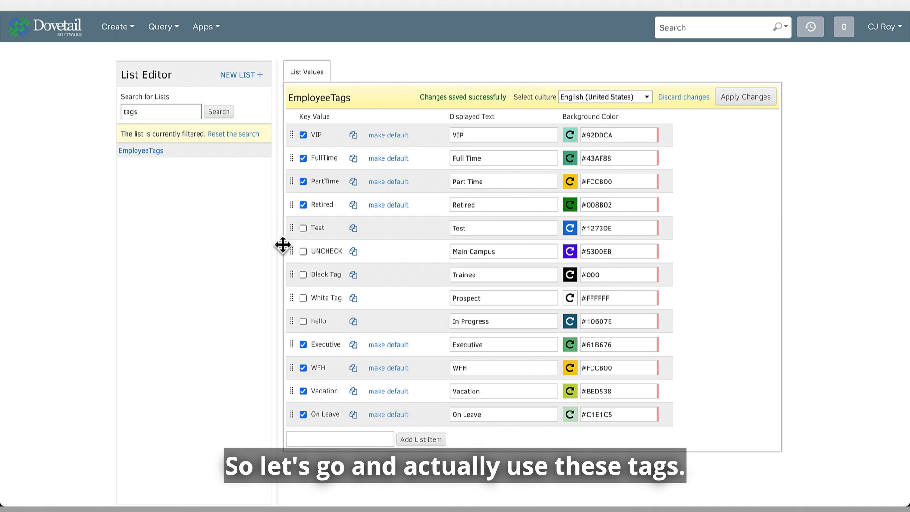
# Run a new employee query with First Name starting with the employee's first name, and open the matching employee's record
pyautogui.click(162, 28)
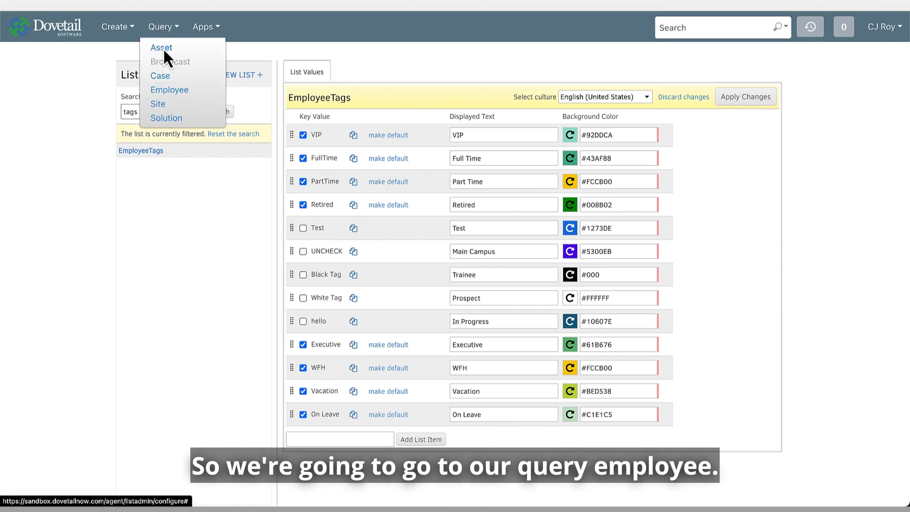
pyautogui.click(166, 87)
pyautogui.click(205, 95)
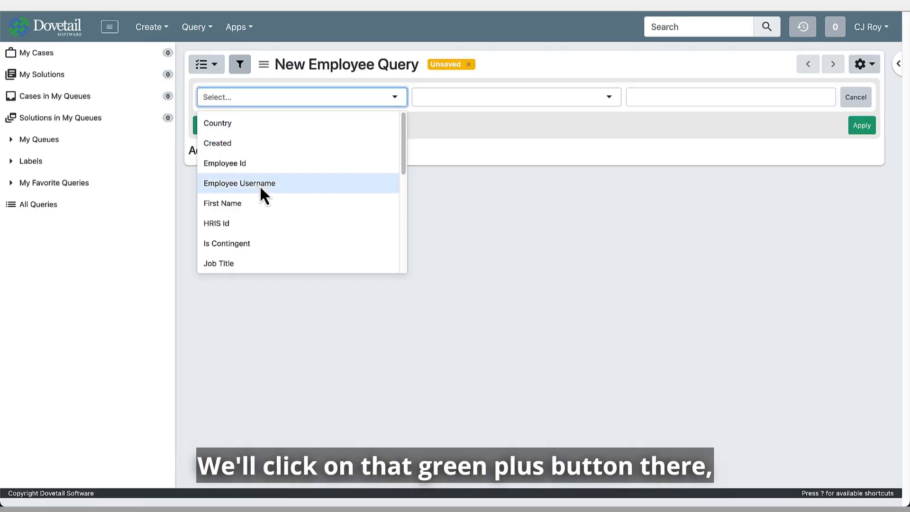
pyautogui.click(260, 203)
pyautogui.click(638, 97)
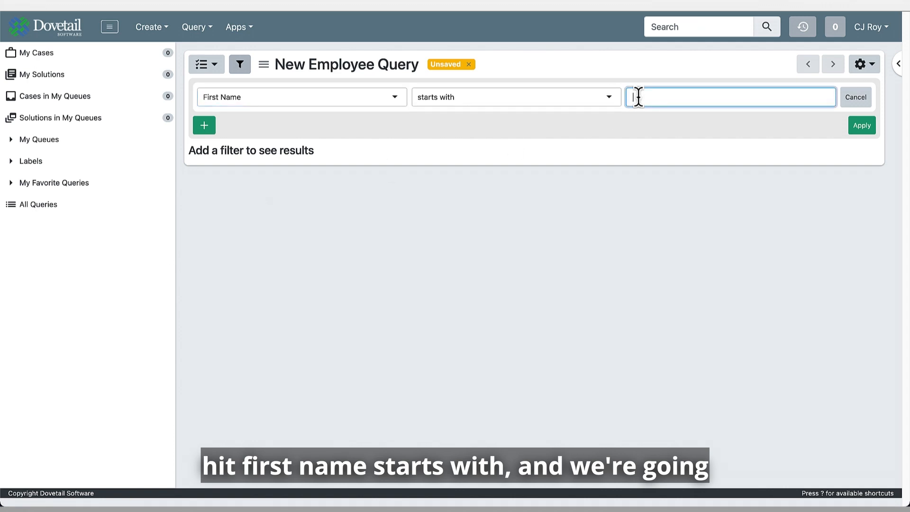
pyautogui.write('Fen')
pyautogui.press('Return')
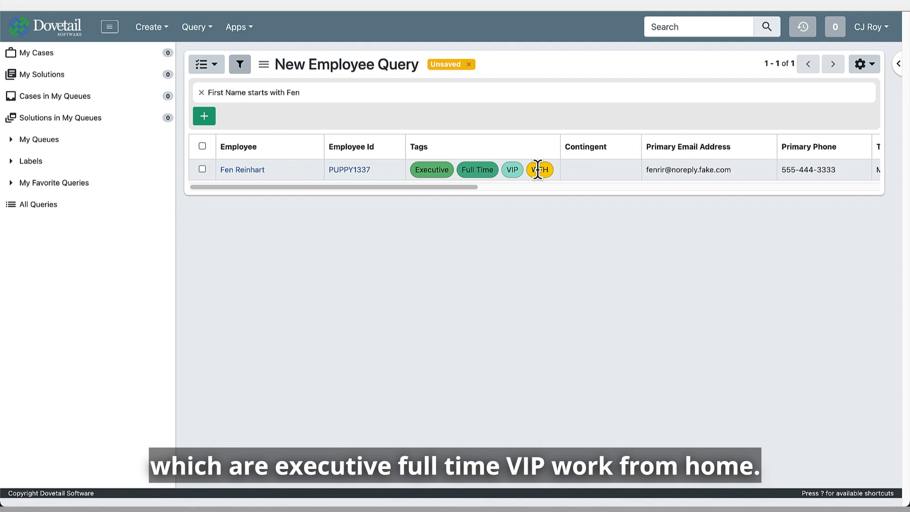
pyautogui.click(254, 170)
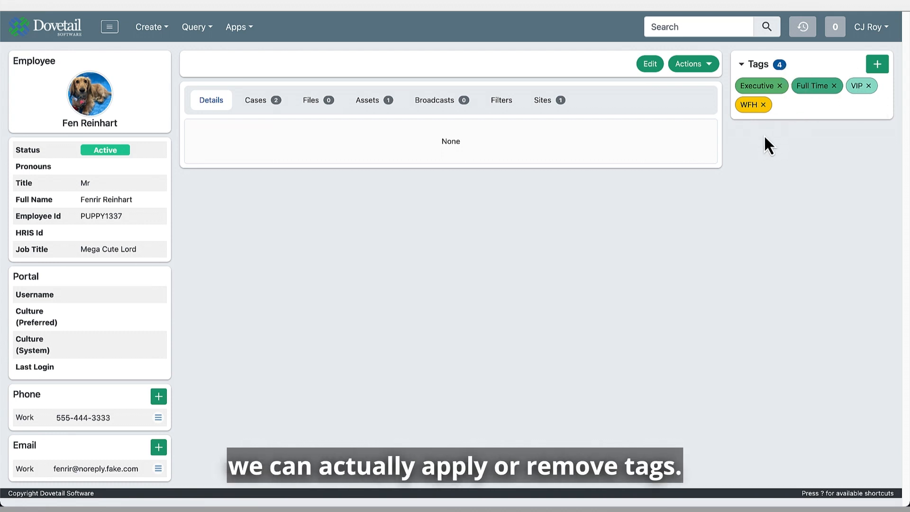
# Remove the WFH tag from the employee's record, then add and save the On Leave tag
pyautogui.click(763, 104)
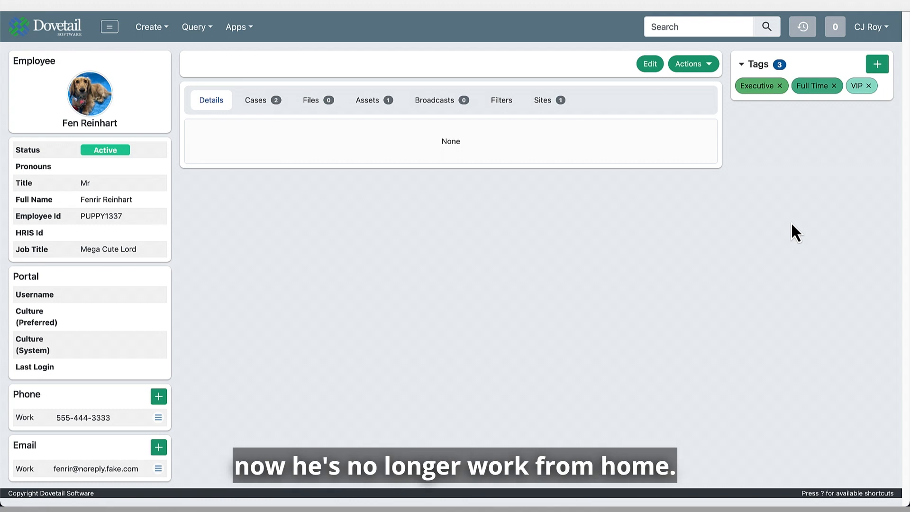
pyautogui.click(878, 69)
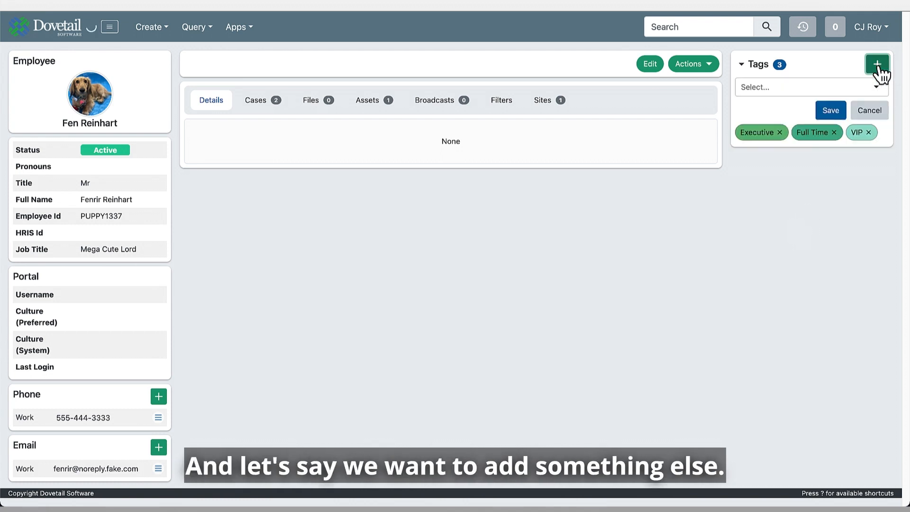
pyautogui.click(853, 85)
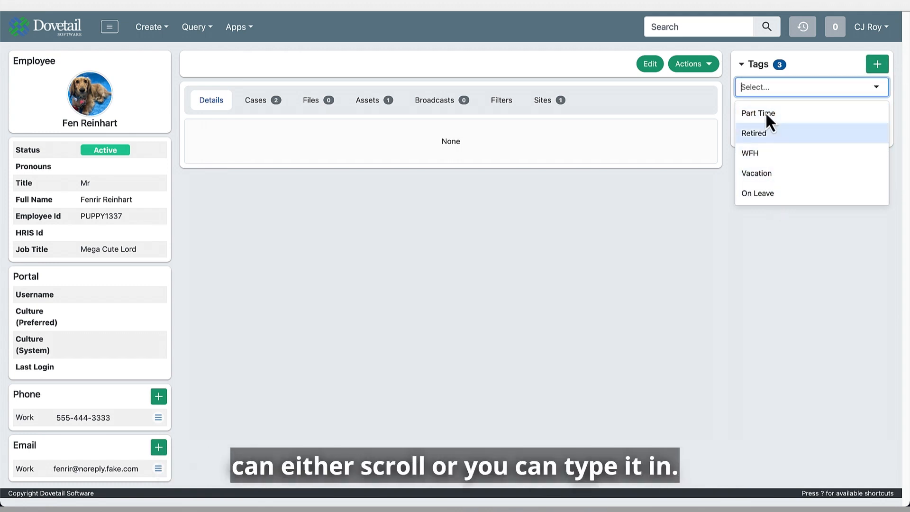
pyautogui.write('On lea')
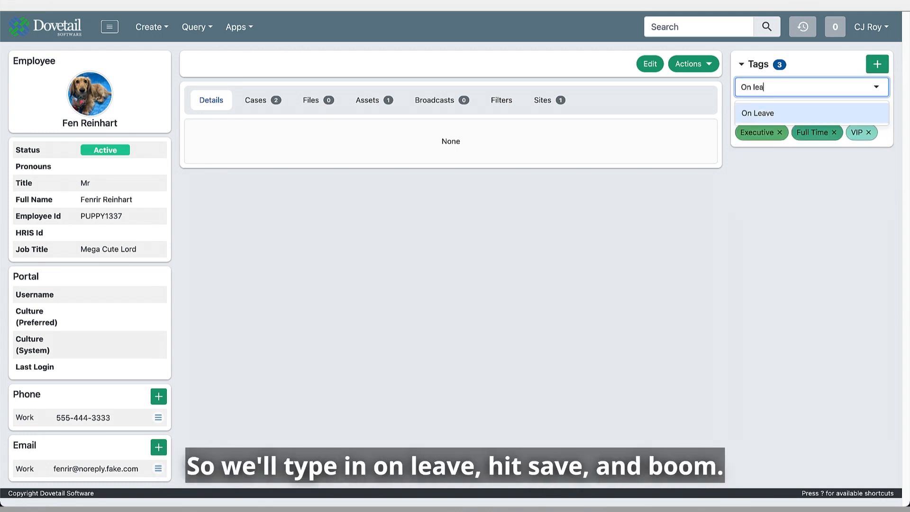
pyautogui.press('Return')
pyautogui.click(837, 110)
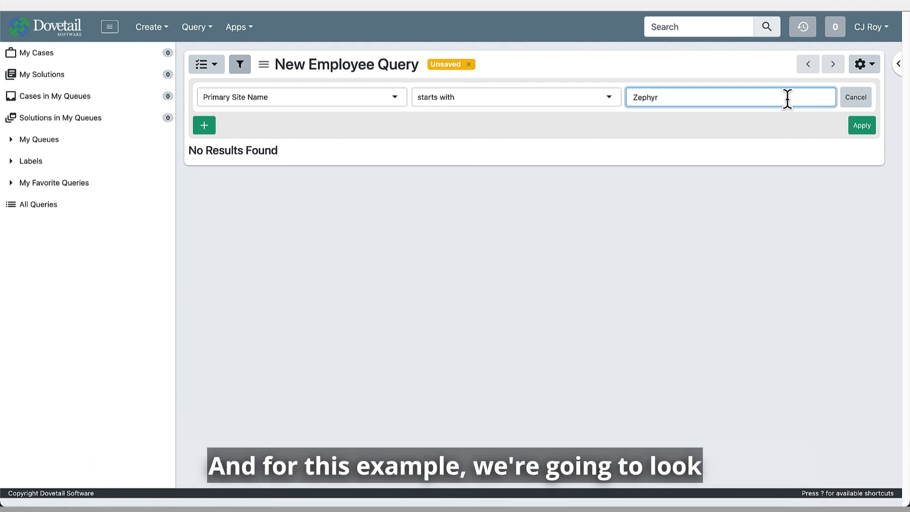
# Run the employee query for Primary Site Name starting with Zephyr, add the WFH tag to all listed employees and refresh the results
pyautogui.press('Return')
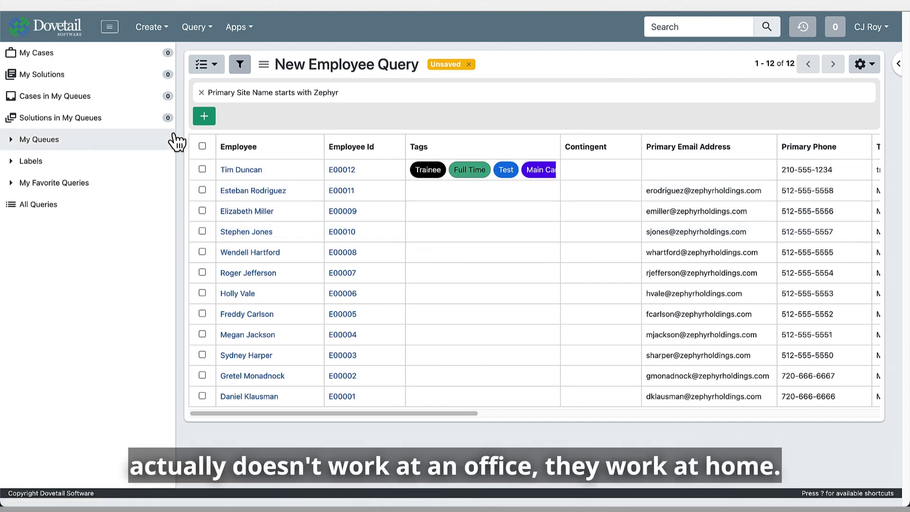
pyautogui.click(202, 146)
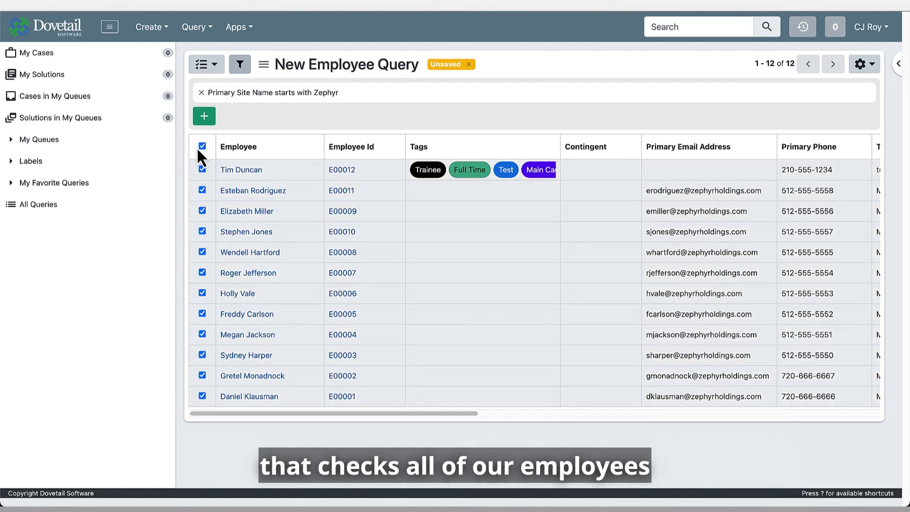
pyautogui.click(208, 66)
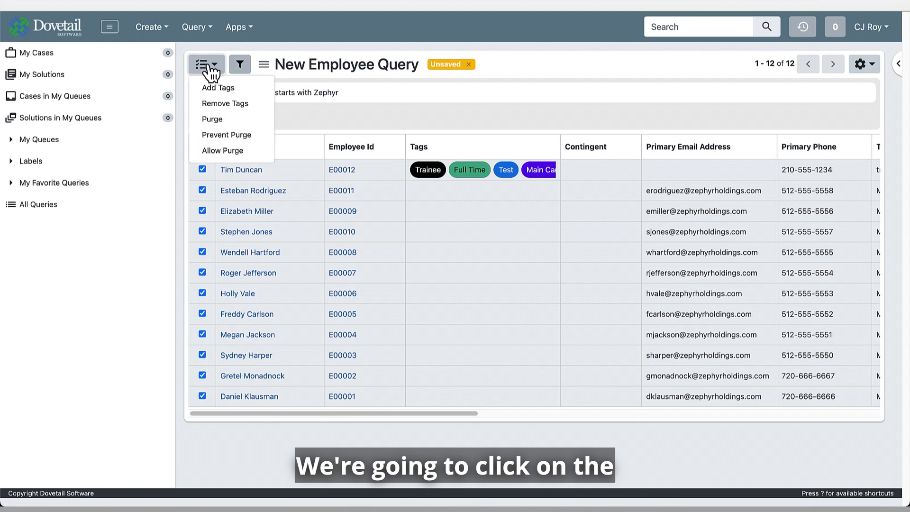
pyautogui.click(232, 88)
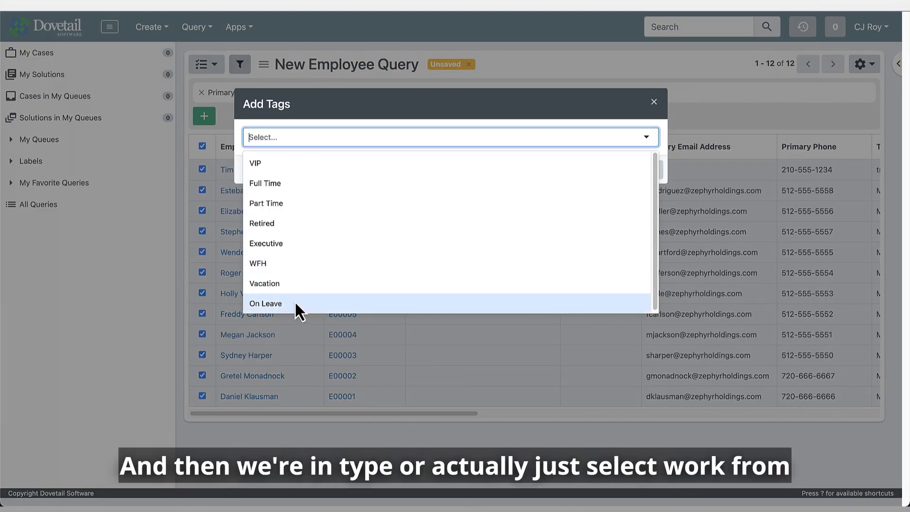
pyautogui.click(295, 265)
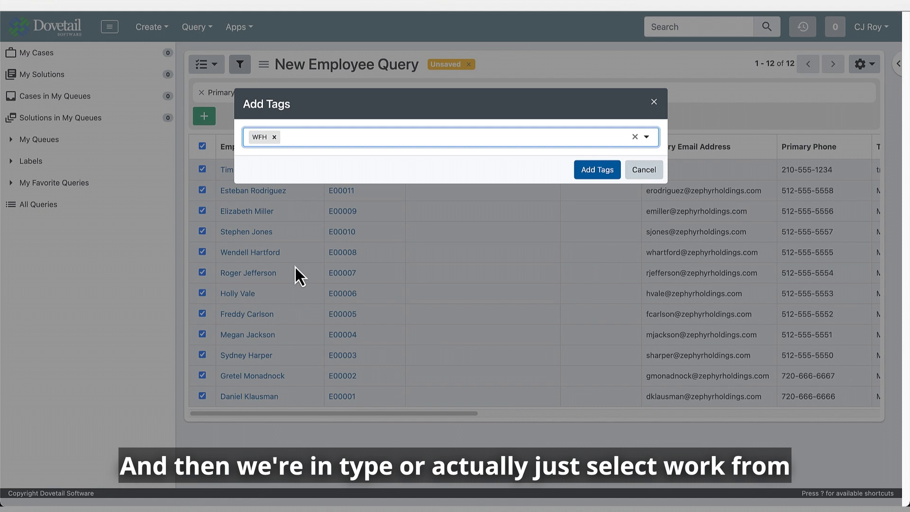
pyautogui.click(596, 173)
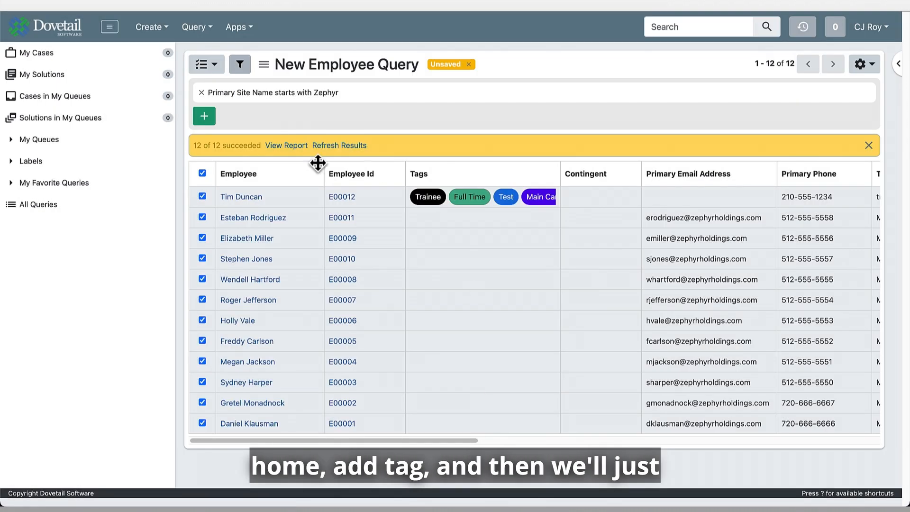
pyautogui.click(349, 145)
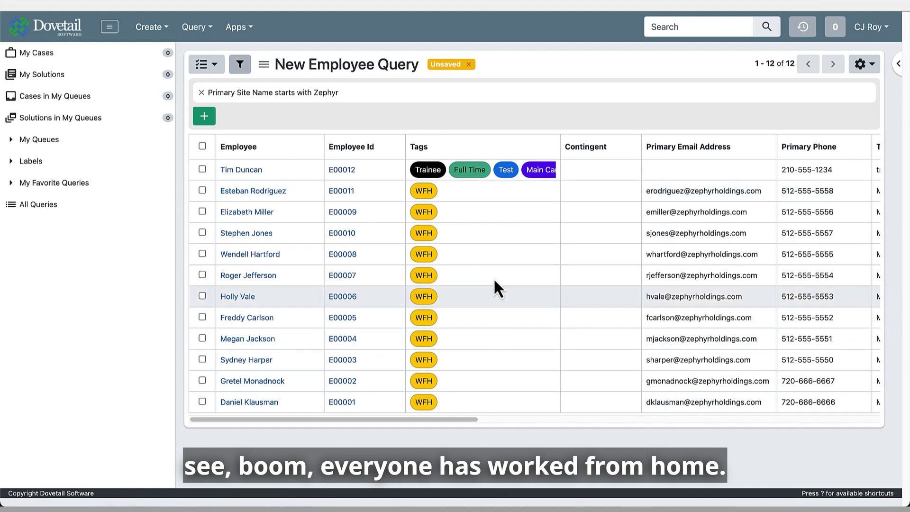
# Sort the employee query results by site name in ascending order and check which employees belong to Zephyr CO
pyautogui.hscroll(10, 494, 277)
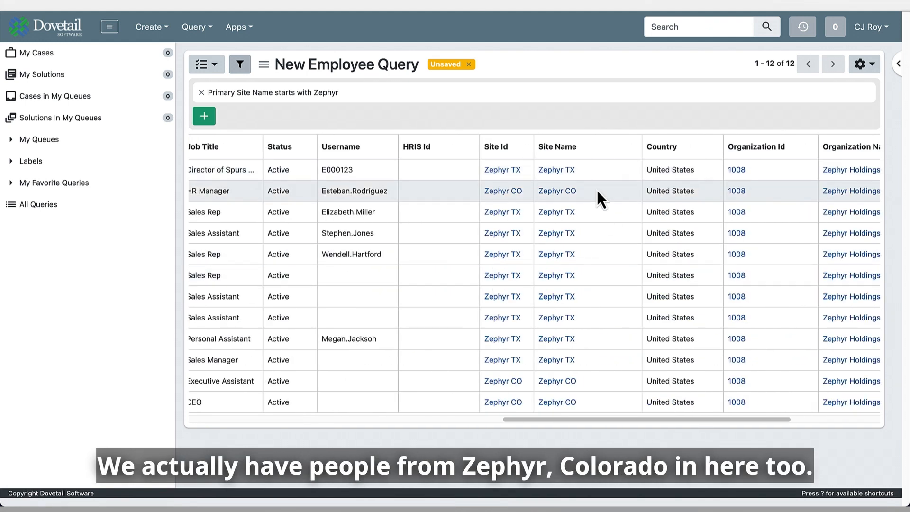
pyautogui.click(552, 146)
pyautogui.hscroll(10, 552, 145)
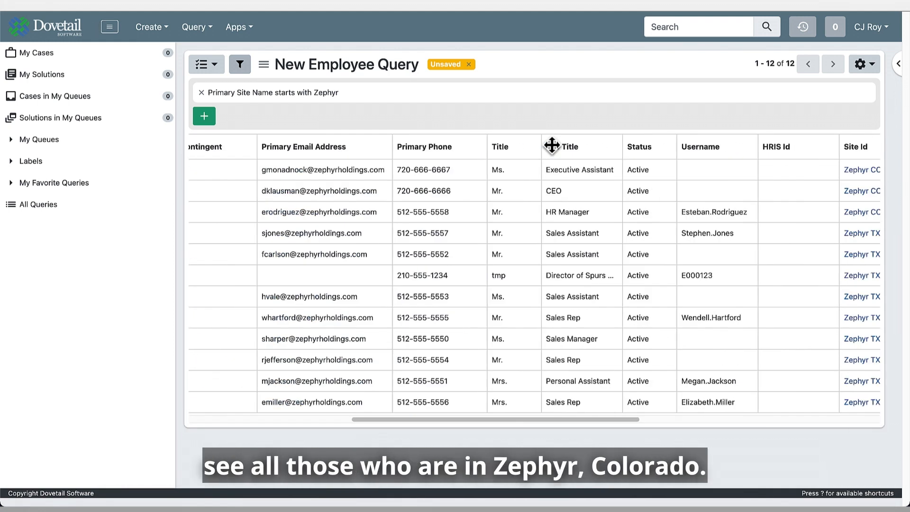
pyautogui.hscroll(2, 552, 152)
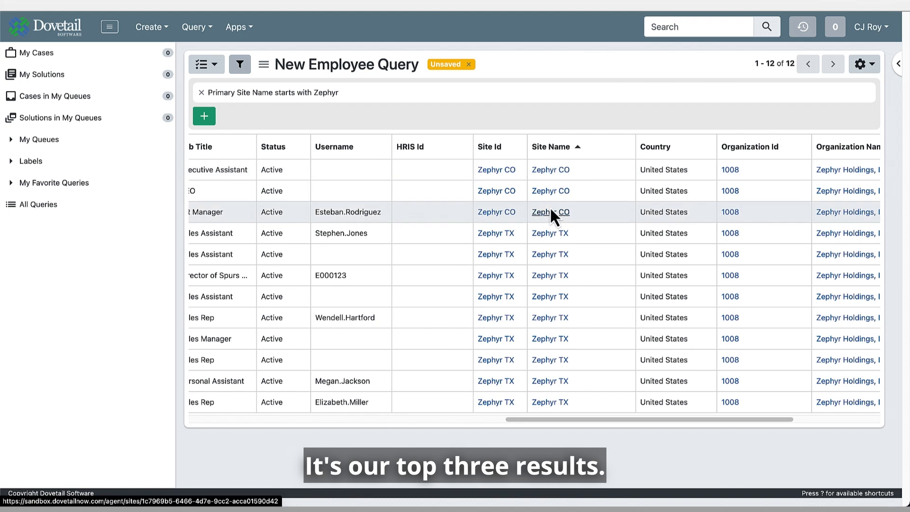
# Remove the WFH tag in bulk from the three Zephyr CO employees and refresh the query results
pyautogui.hscroll(-10, 550, 209)
pyautogui.hscroll(-5, 549, 207)
pyautogui.click(203, 169)
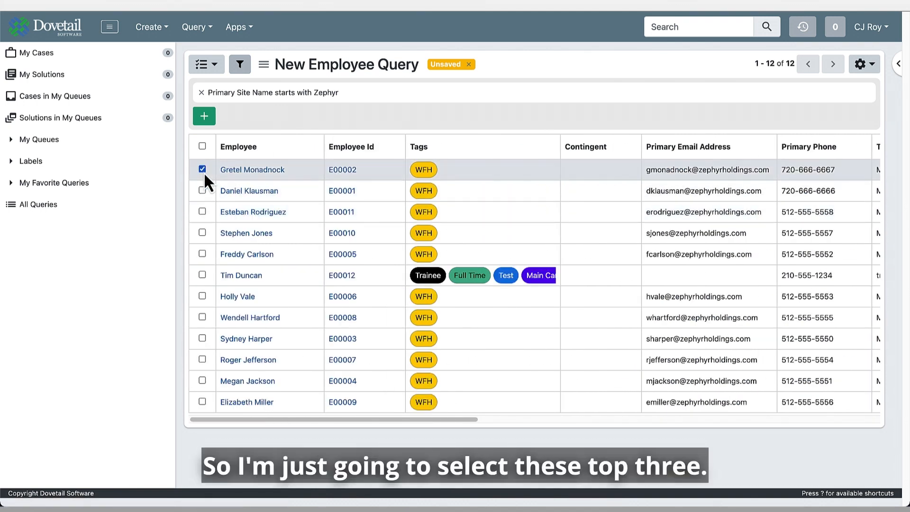
pyautogui.click(202, 190)
pyautogui.click(202, 211)
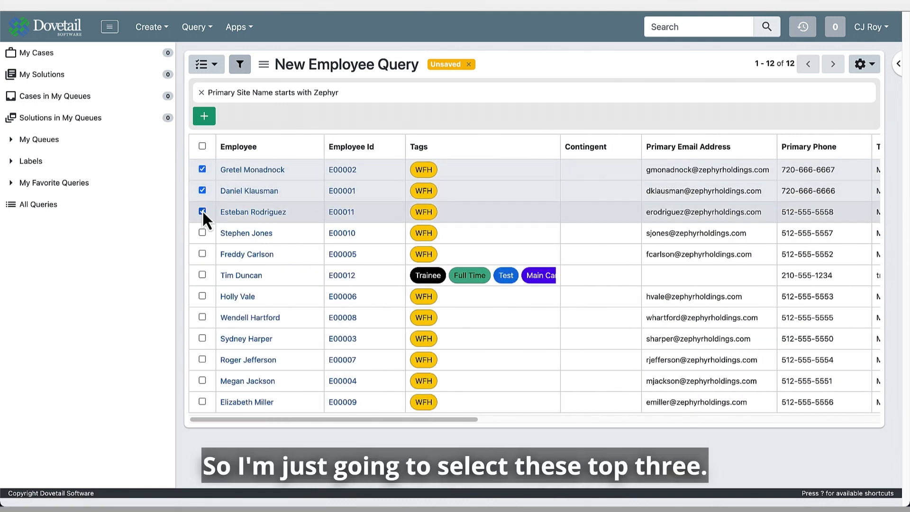
pyautogui.click(207, 68)
pyautogui.click(225, 104)
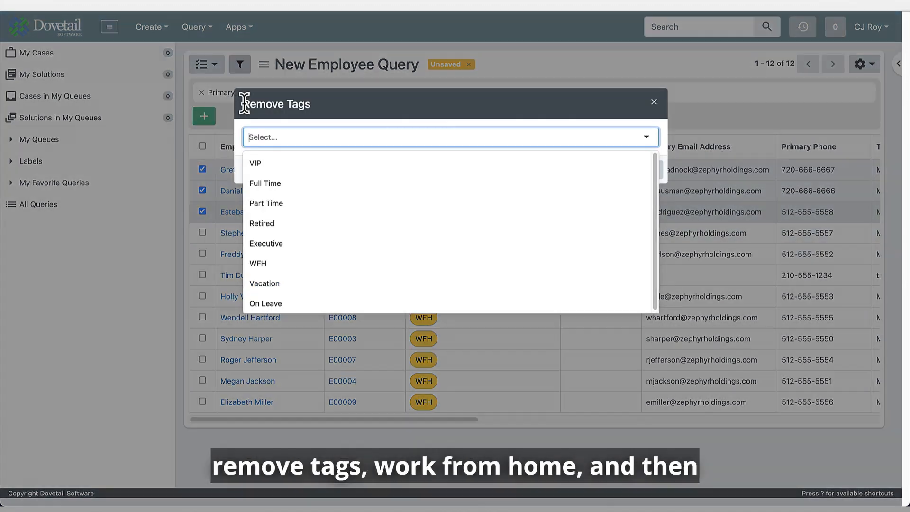
pyautogui.click(268, 264)
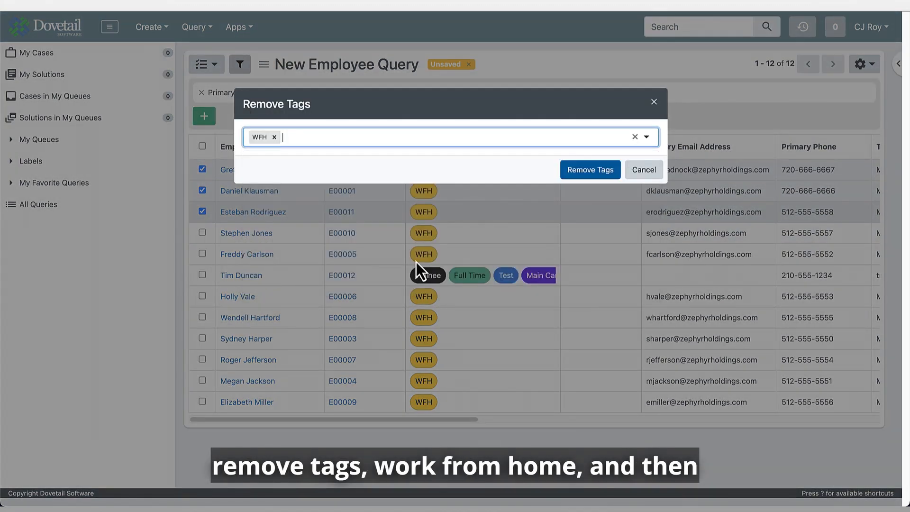
pyautogui.click(574, 174)
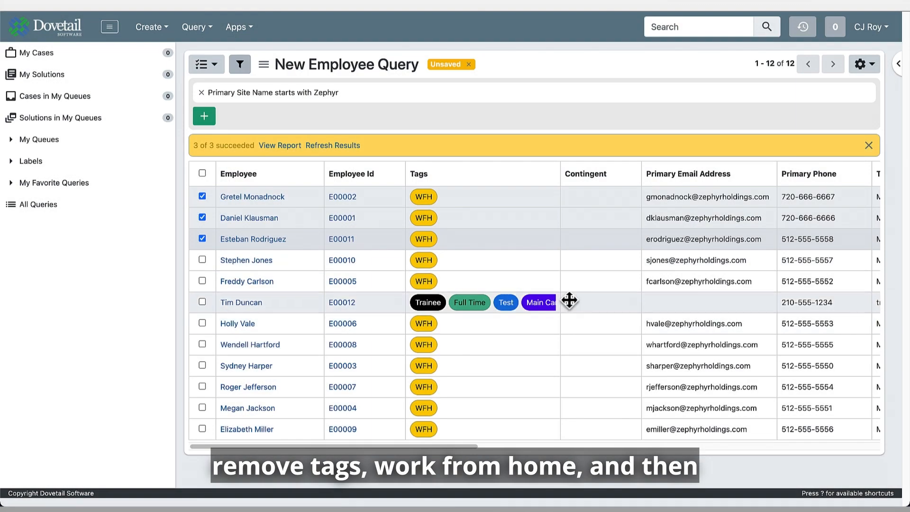
pyautogui.click(349, 145)
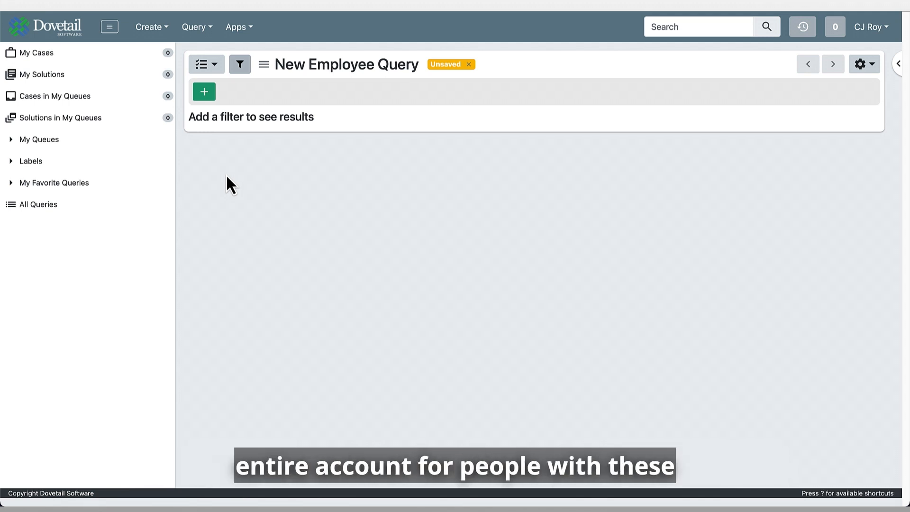
# Filter the new employee query by Tags containing Full Time and apply the filter
pyautogui.click(204, 91)
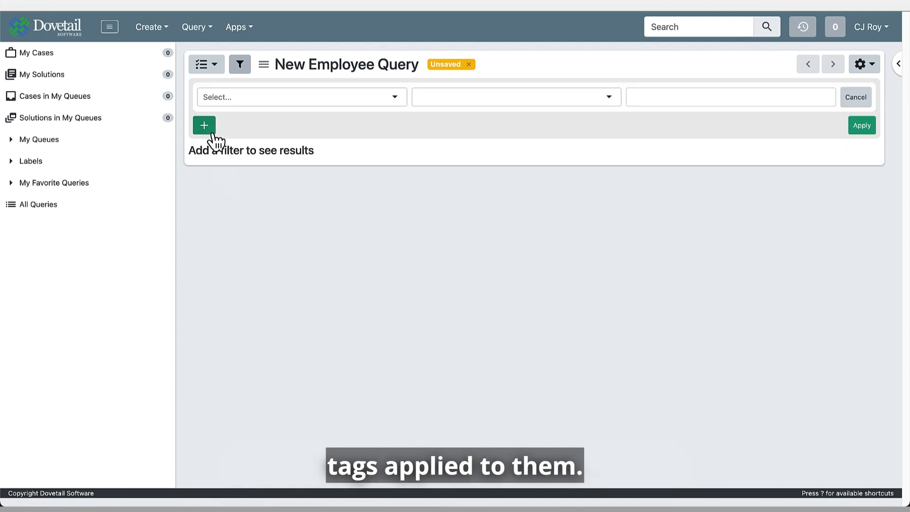
pyautogui.click(244, 97)
pyautogui.scroll(-5, 298, 228)
pyautogui.click(262, 242)
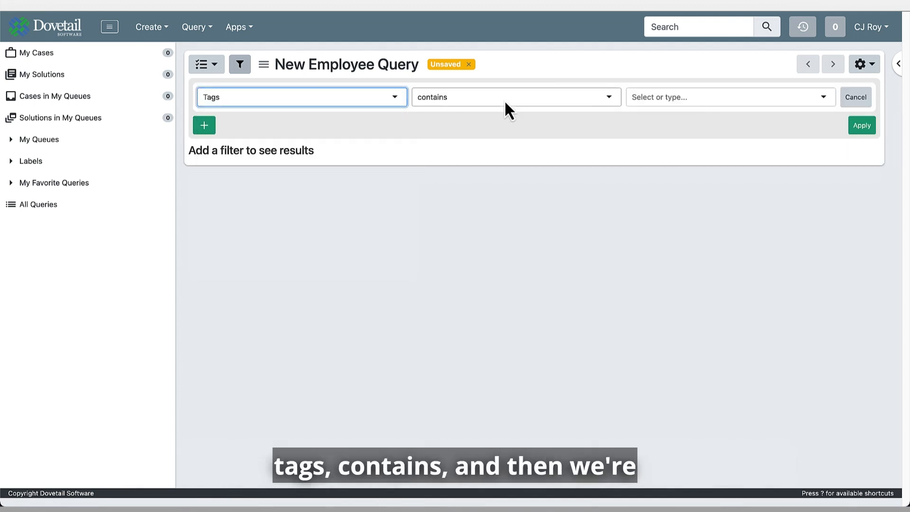
pyautogui.click(743, 105)
pyautogui.click(743, 145)
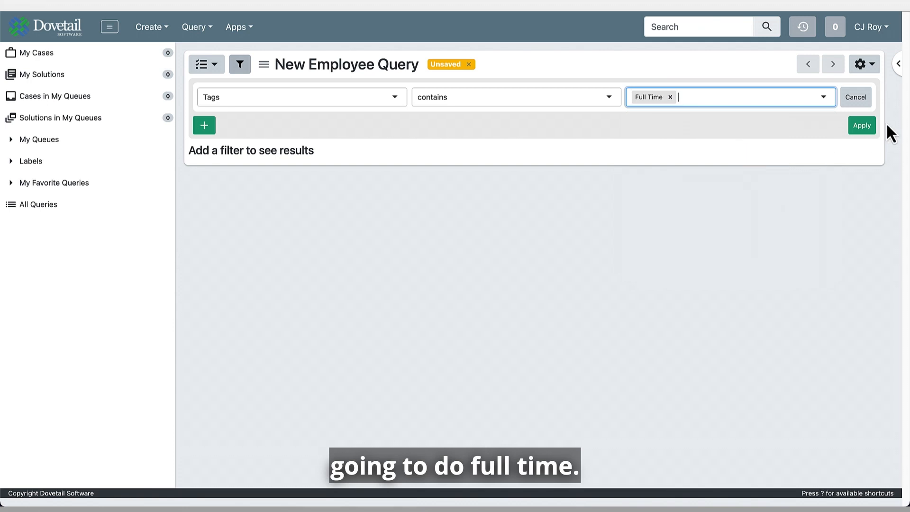
pyautogui.click(871, 125)
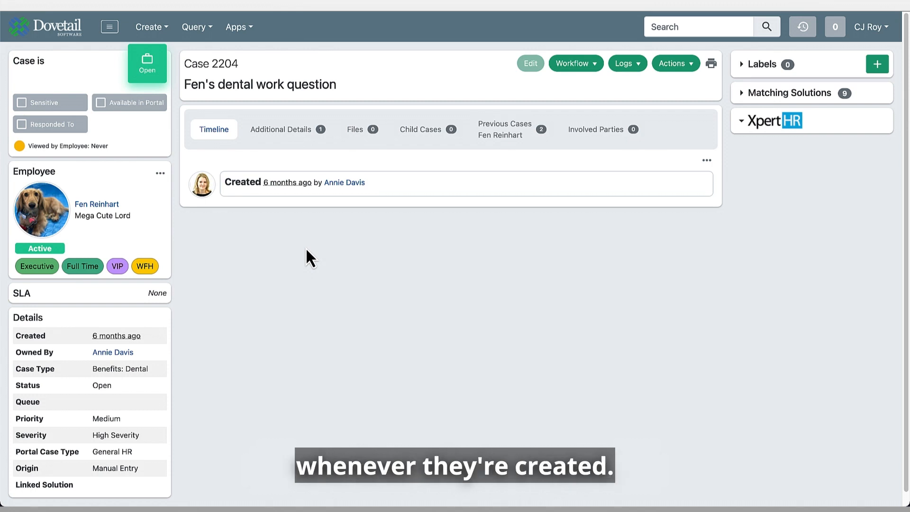
# Create a new event rule in Setup named "VIP Important" with the category Workflow
pyautogui.click(236, 28)
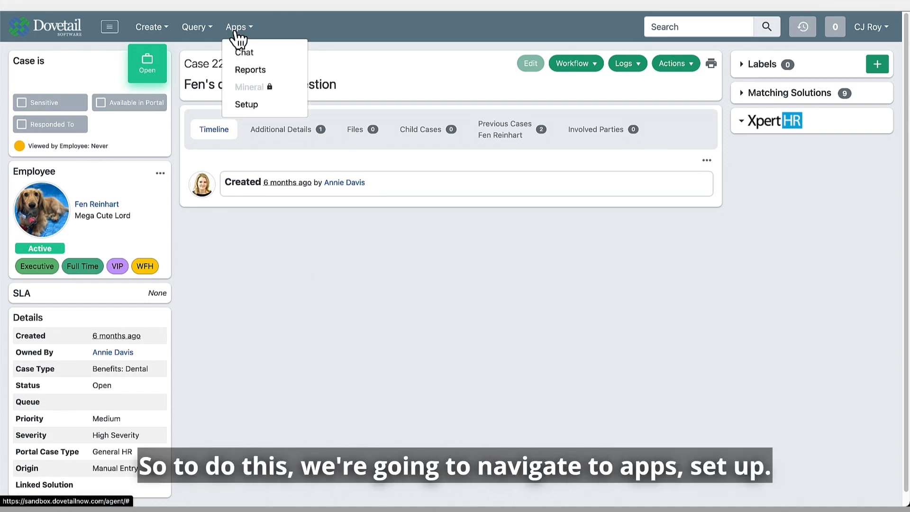
pyautogui.click(254, 99)
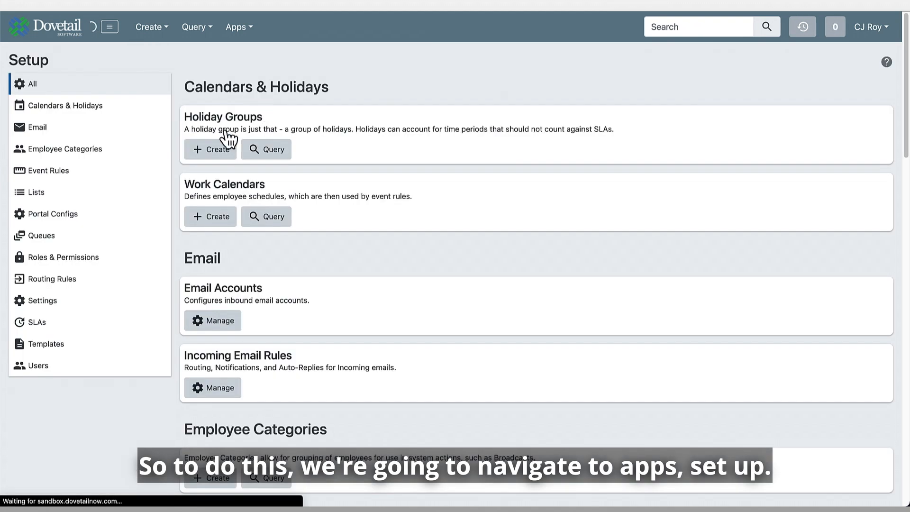
pyautogui.click(87, 177)
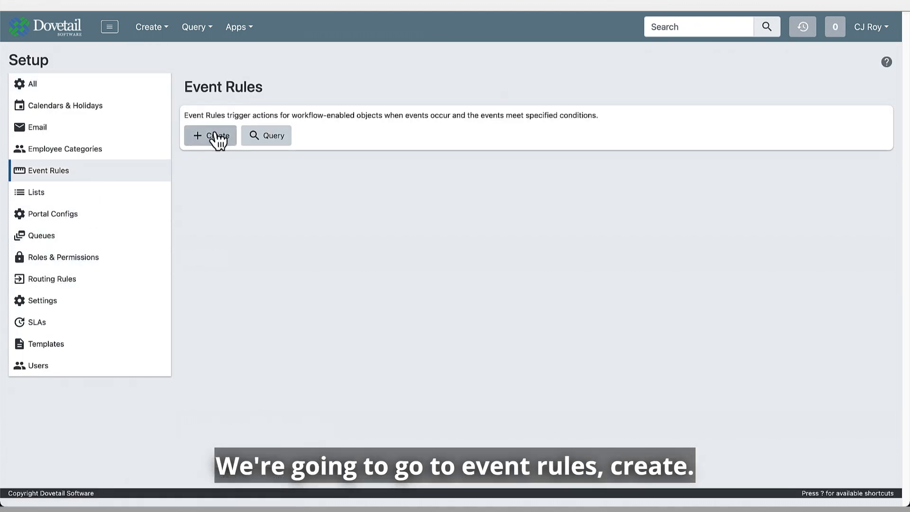
pyautogui.click(215, 138)
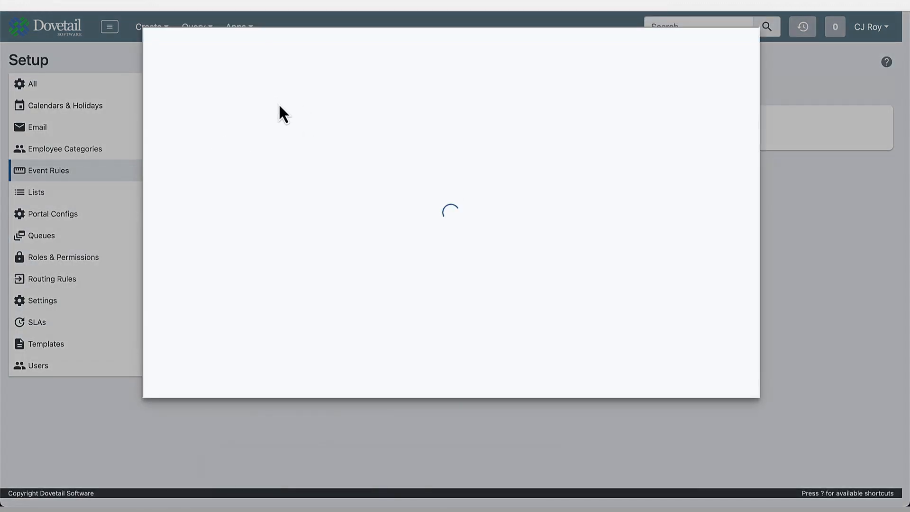
pyautogui.write('VIP Important')
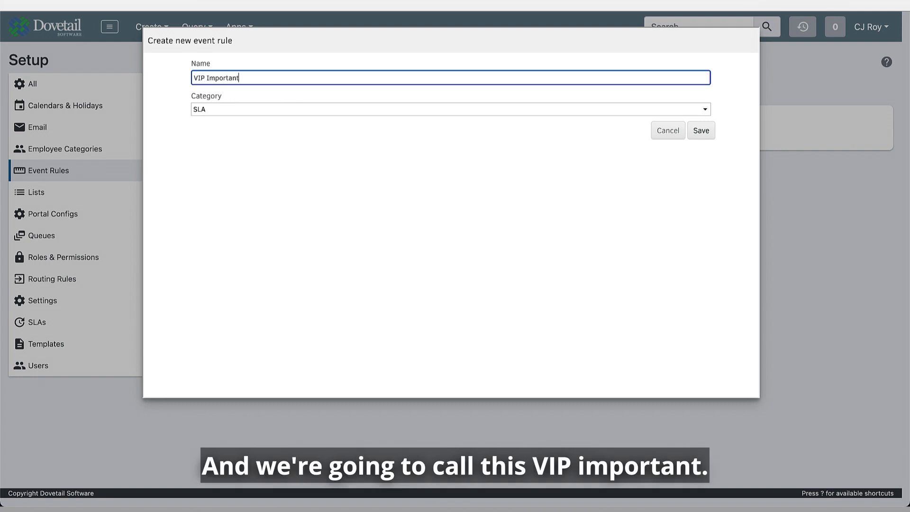
pyautogui.click(294, 113)
pyautogui.click(294, 132)
pyautogui.click(699, 136)
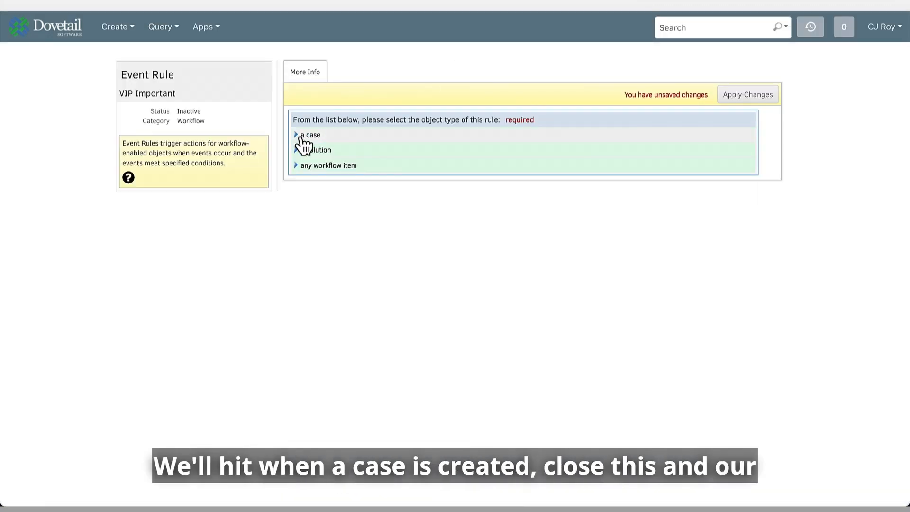
# Set the rule's object type to a case and add "is created" as its triggering event
pyautogui.click(312, 135)
pyautogui.scroll(-5, 343, 223)
pyautogui.scroll(-3, 340, 239)
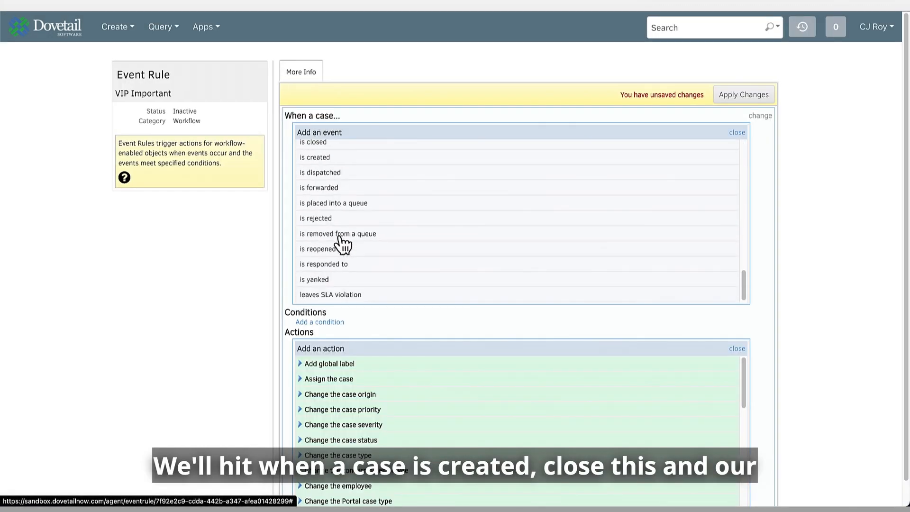
pyautogui.click(331, 160)
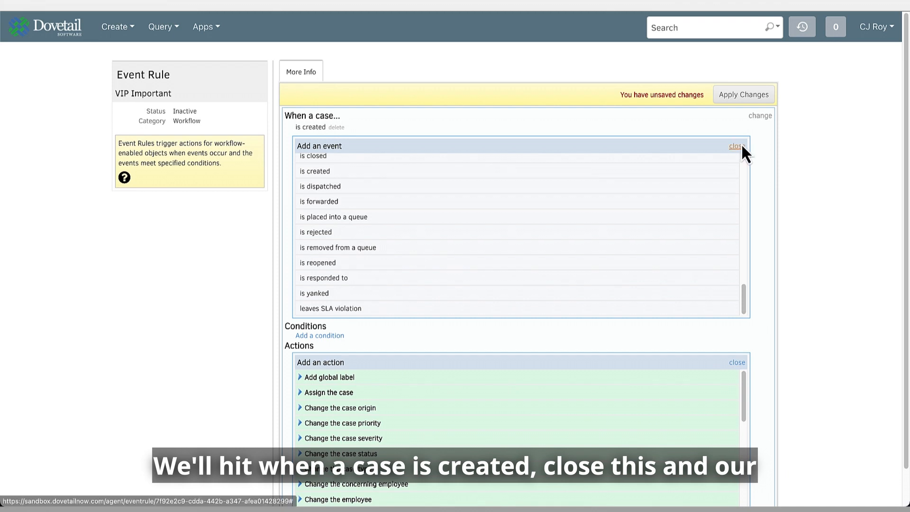
pyautogui.click(737, 145)
# Add a condition on the case's employee tags requiring that the employee has the tag VIP
pyautogui.click(315, 156)
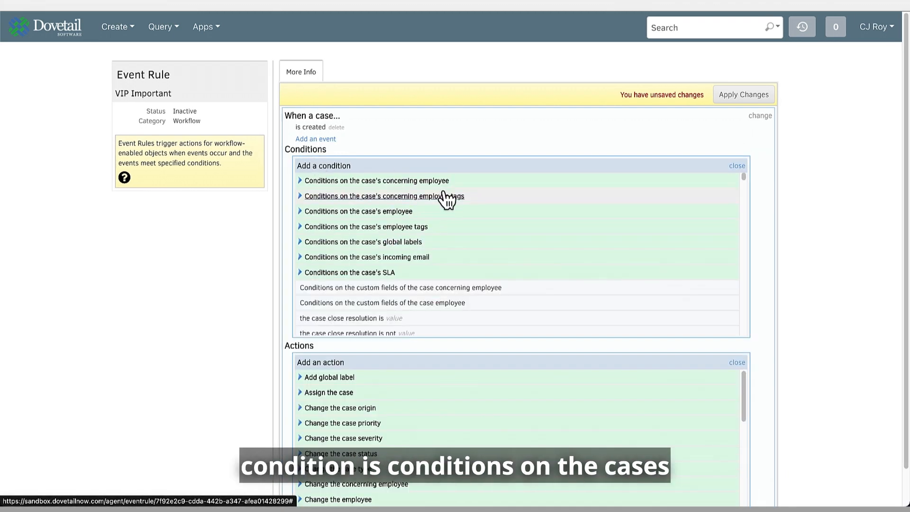
pyautogui.click(361, 228)
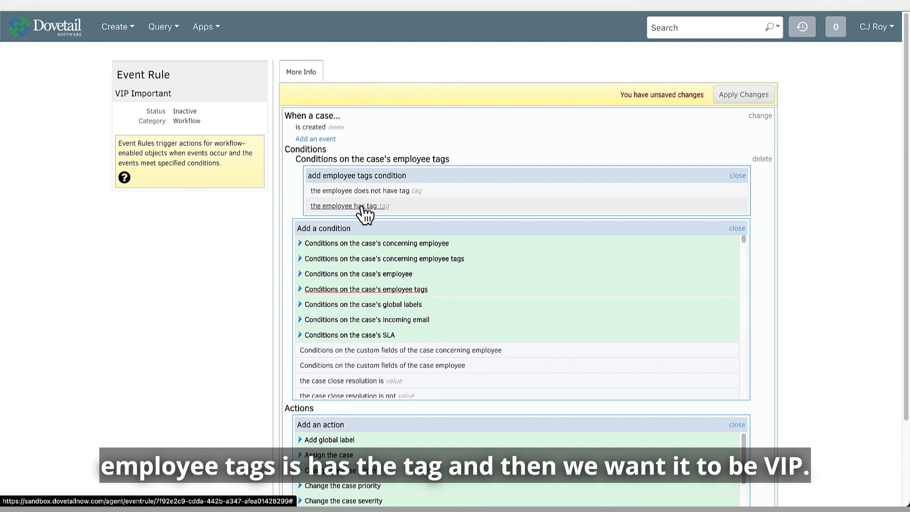
pyautogui.click(362, 207)
pyautogui.click(413, 176)
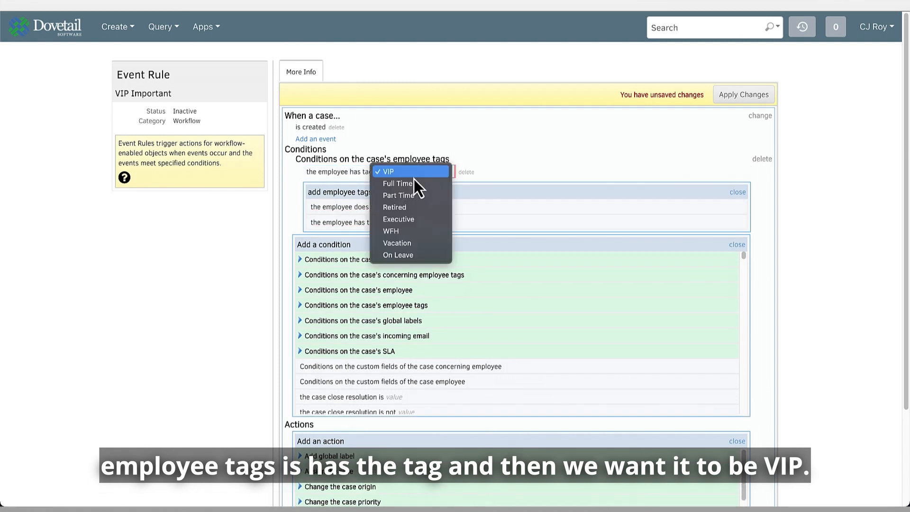
pyautogui.click(414, 178)
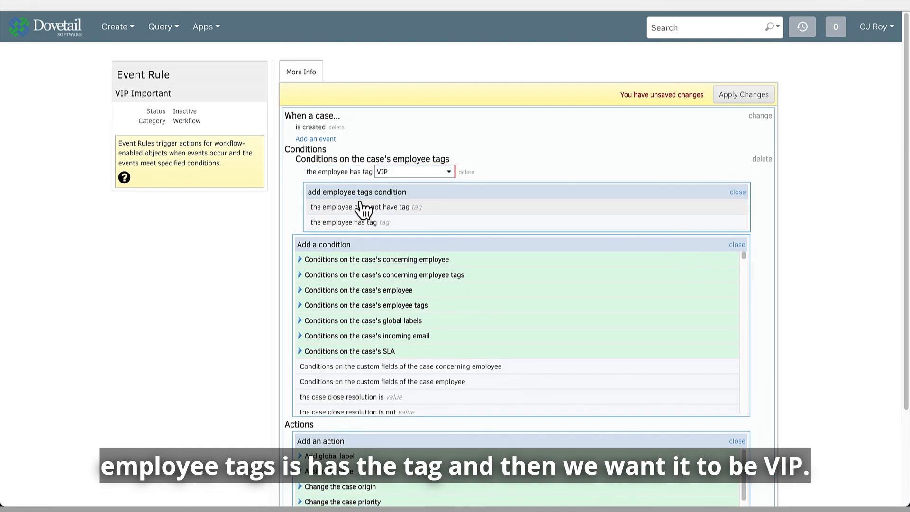
pyautogui.click(737, 192)
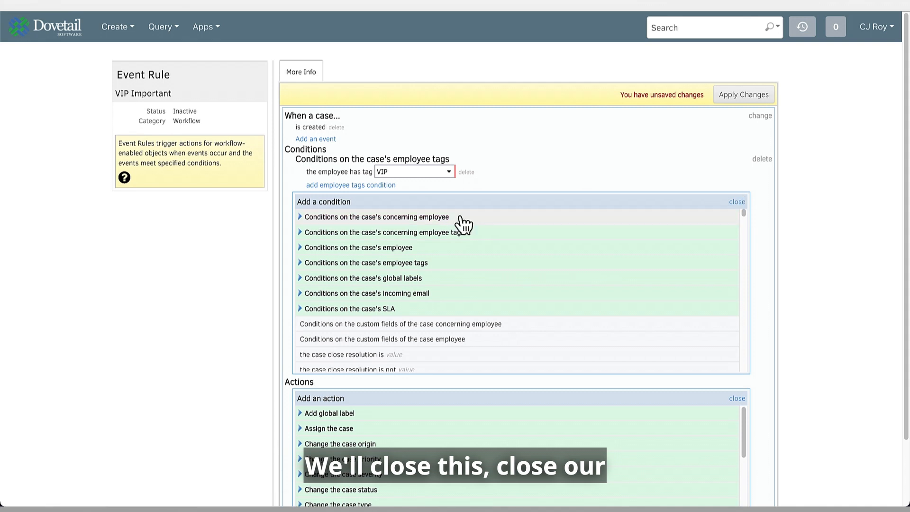
pyautogui.click(736, 201)
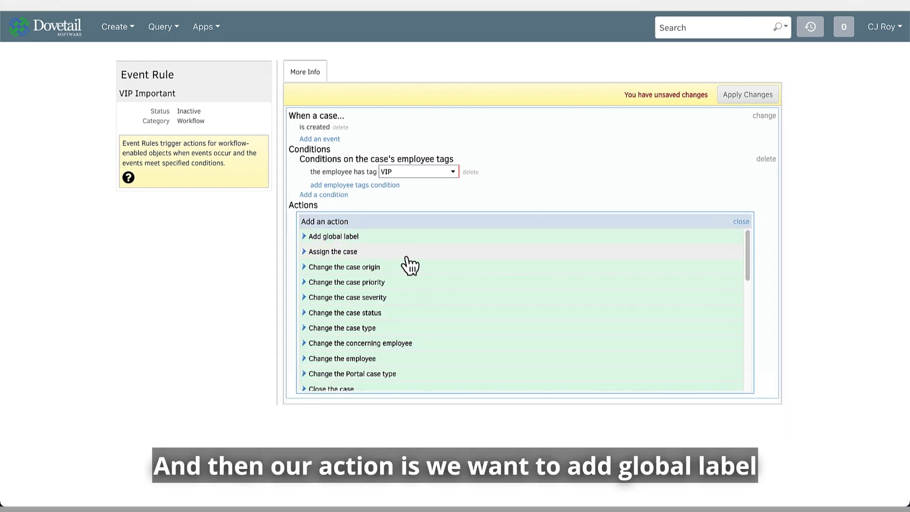
# Add an action to the rule that adds the global label IMPORTANT, and apply the changes
pyautogui.click(375, 239)
pyautogui.click(395, 231)
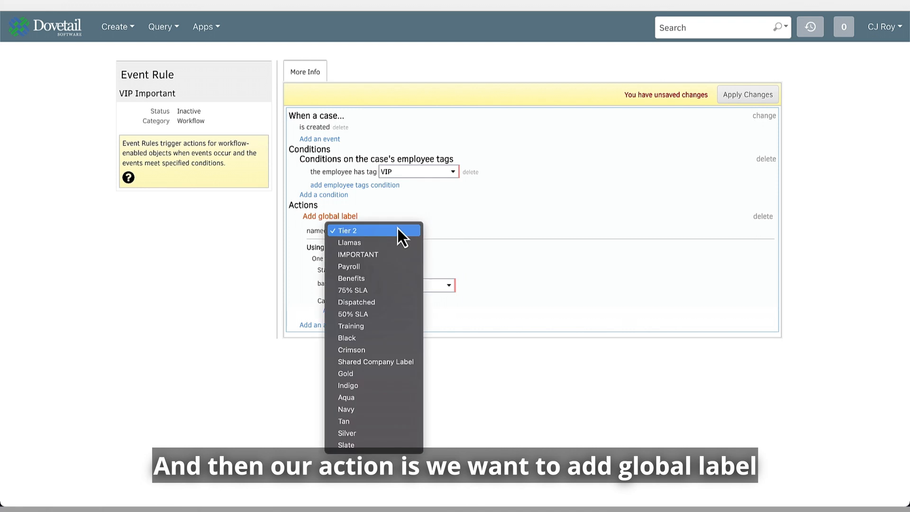
pyautogui.click(383, 255)
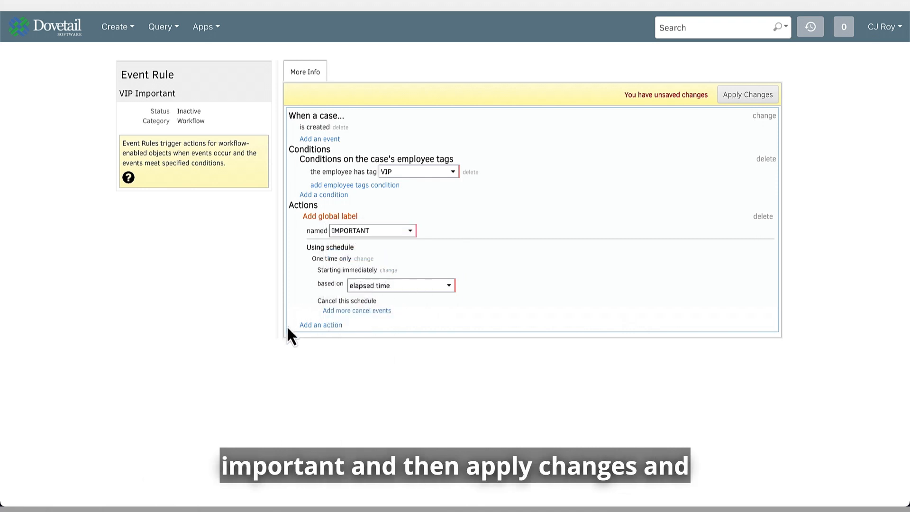
pyautogui.click(746, 93)
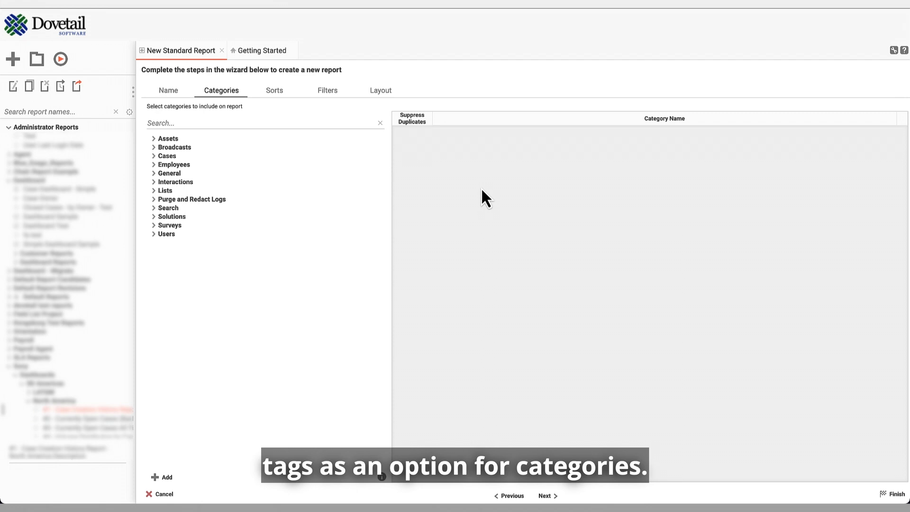
# Search the new standard report's available categories for "tags"
pyautogui.click(254, 121)
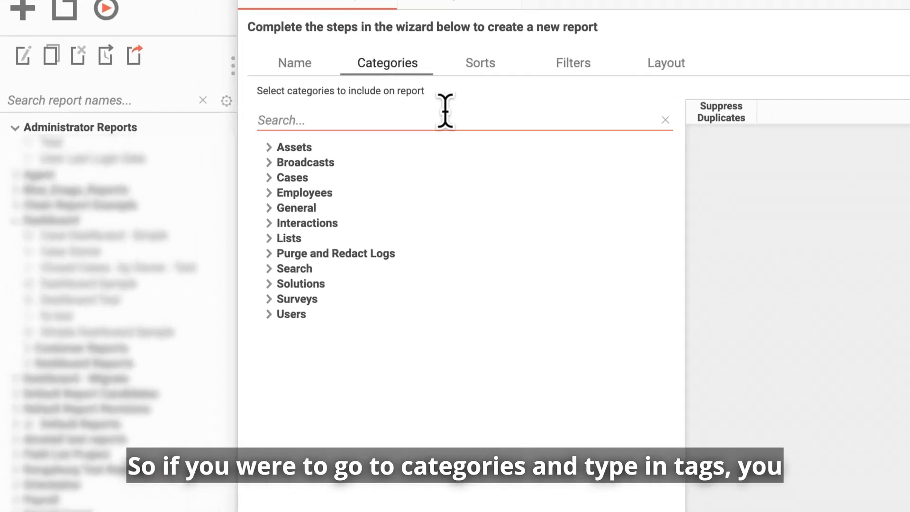
pyautogui.write('tags')
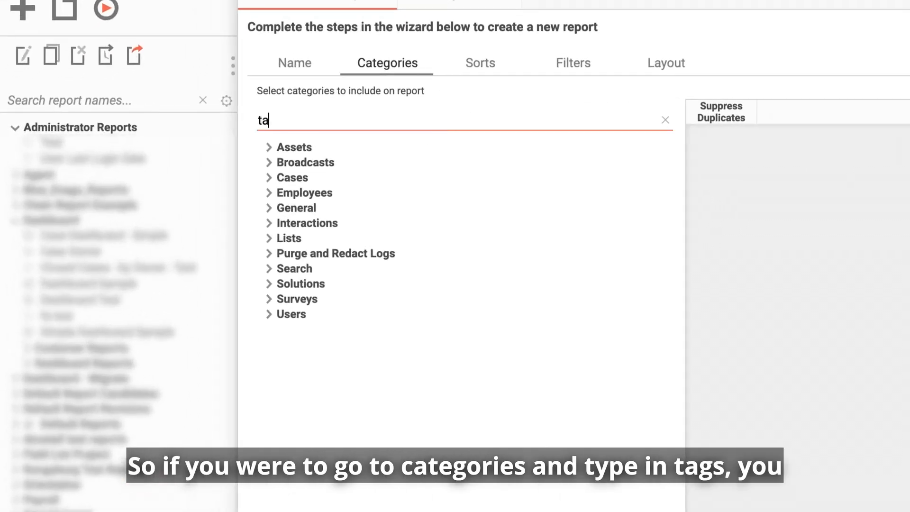